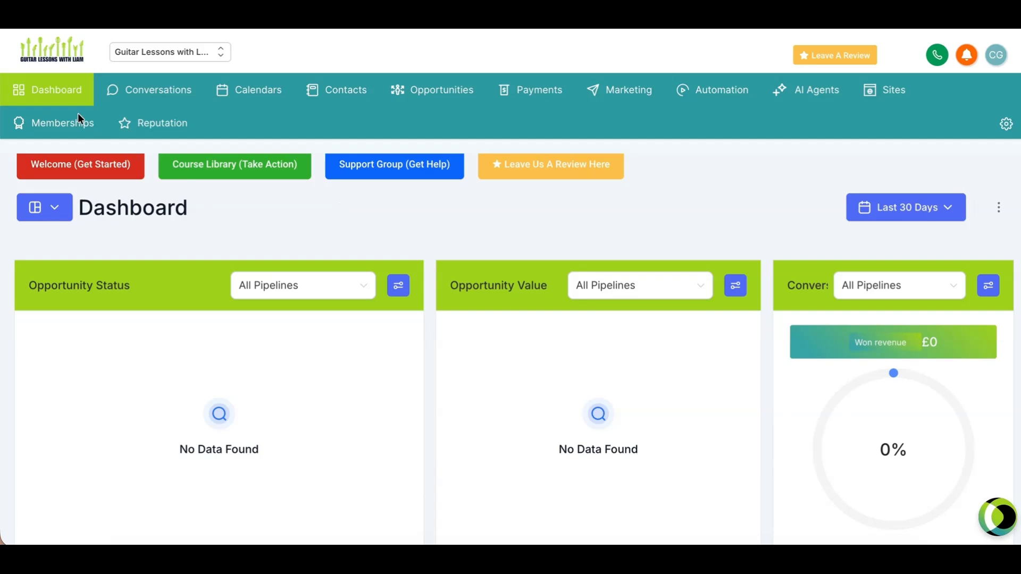
Open the course products in Memberships and start creating a new course from scratch
{"action": "left_click", "coordinate": [74, 125]}
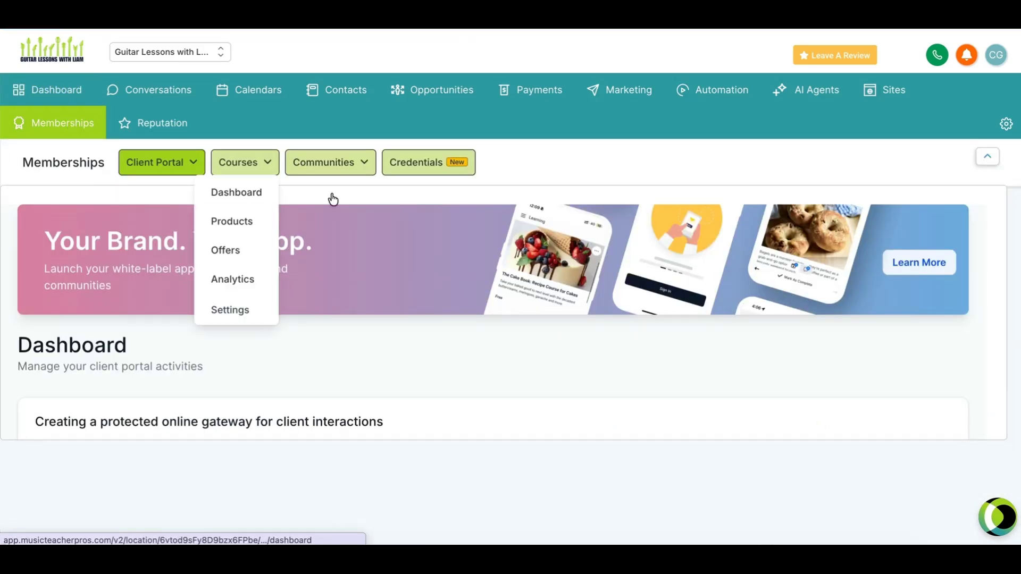
{"action": "mouse_move", "coordinate": [256, 168]}
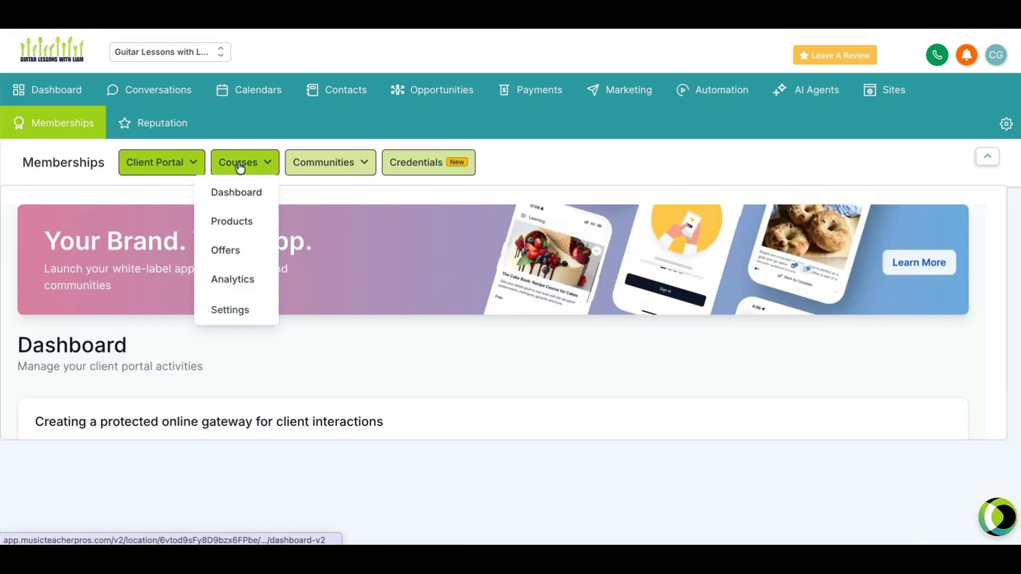
{"action": "left_click", "coordinate": [239, 223]}
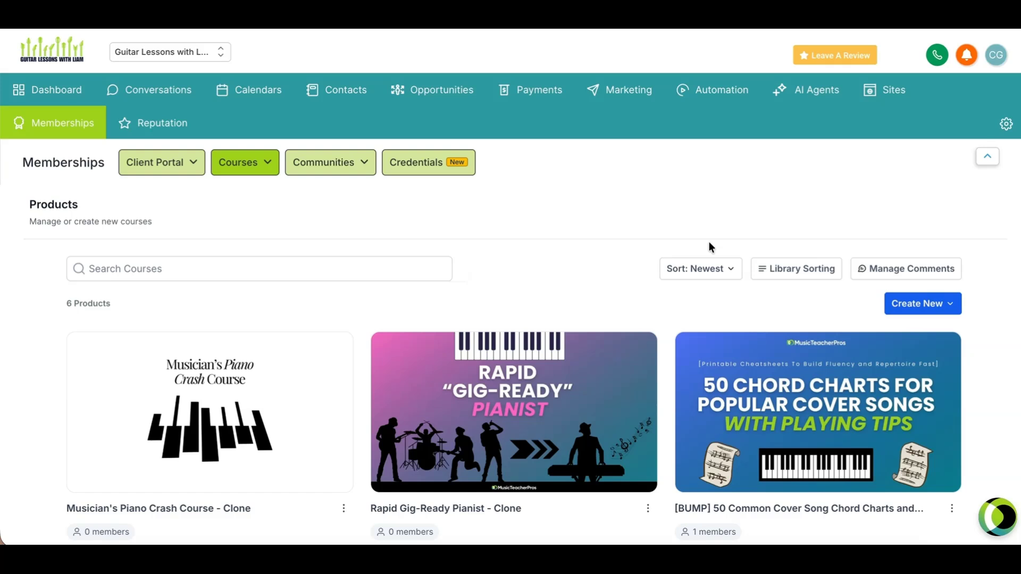
{"action": "left_click", "coordinate": [924, 306]}
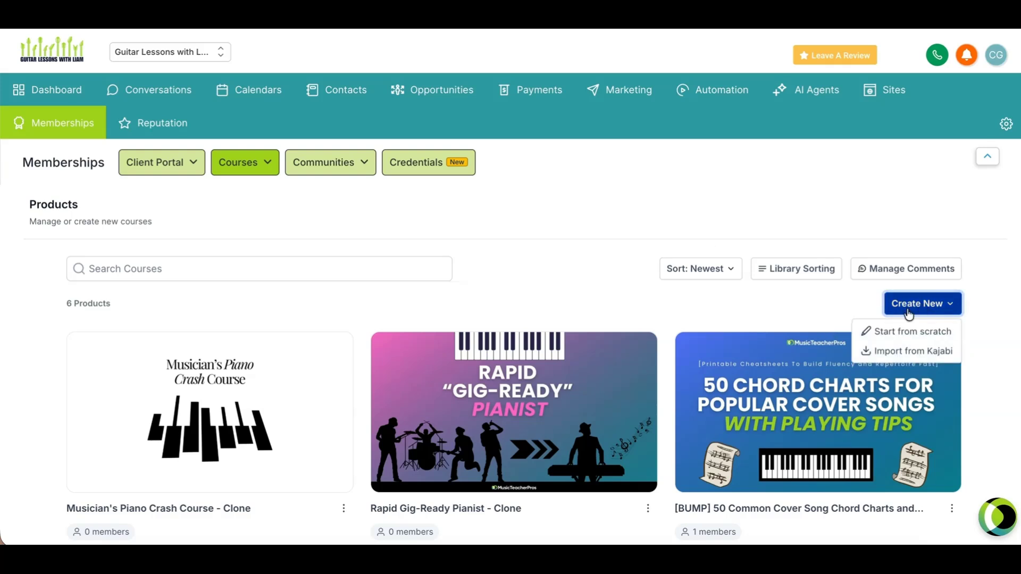
{"action": "left_click", "coordinate": [883, 330]}
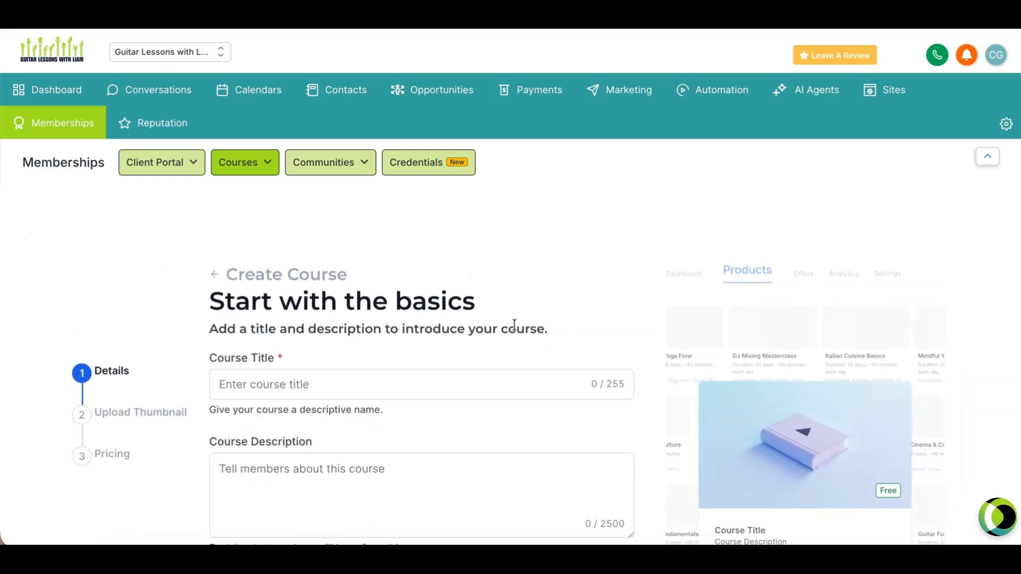
Title the course "Music Theory for Guitarists", leave its description empty and continue to the thumbnail stage
{"action": "scroll", "coordinate": [421, 297], "scroll_direction": "down", "scroll_amount": 1}
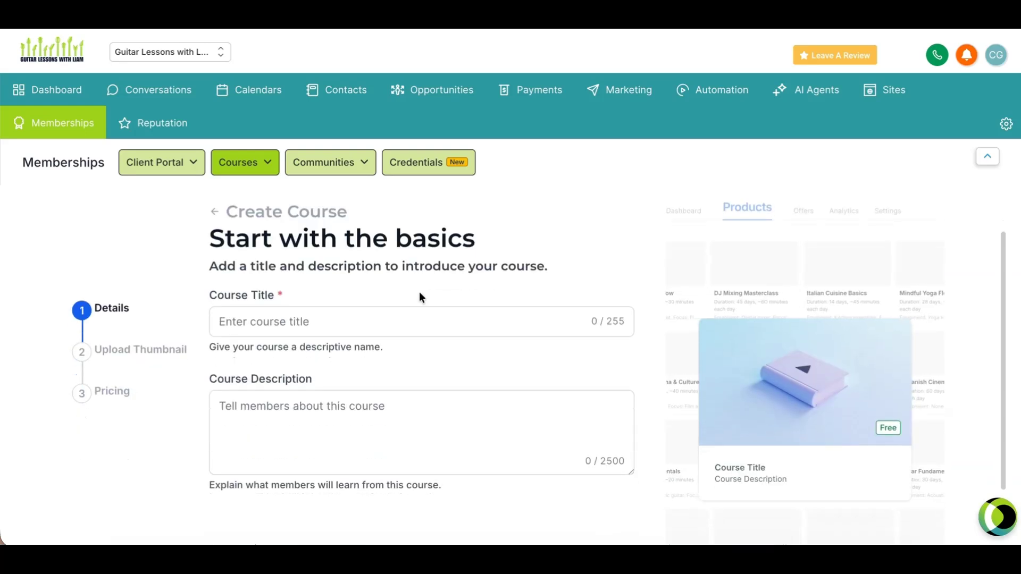
{"action": "left_click", "coordinate": [328, 321]}
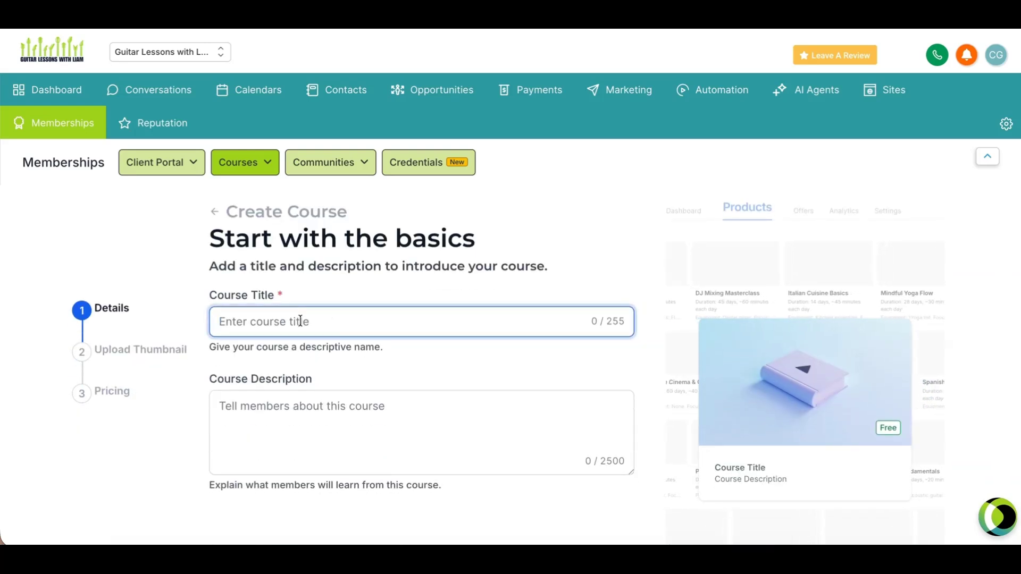
{"action": "type", "text": "Music Theory "}
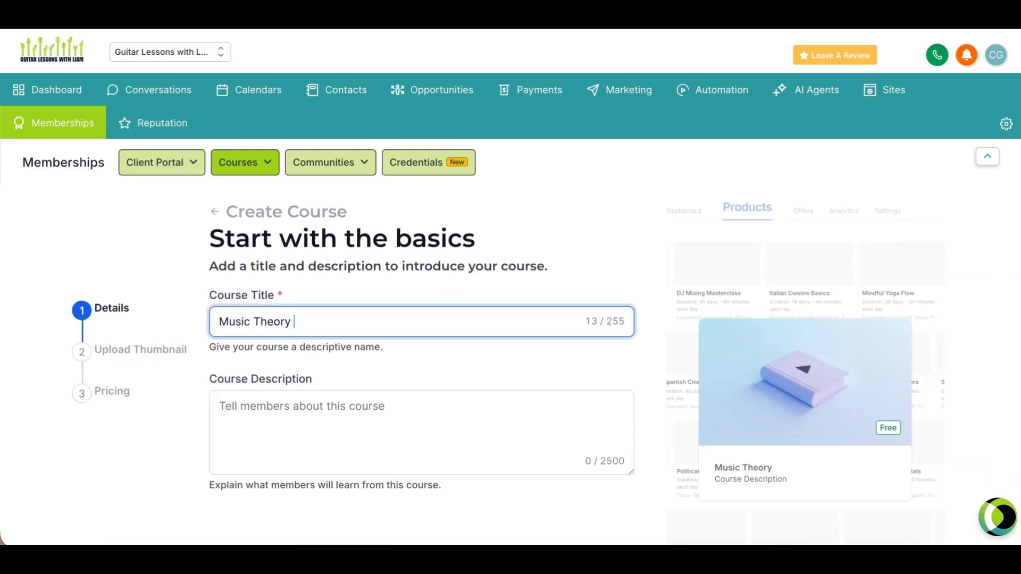
{"action": "type", "text": "for Guitarist"}
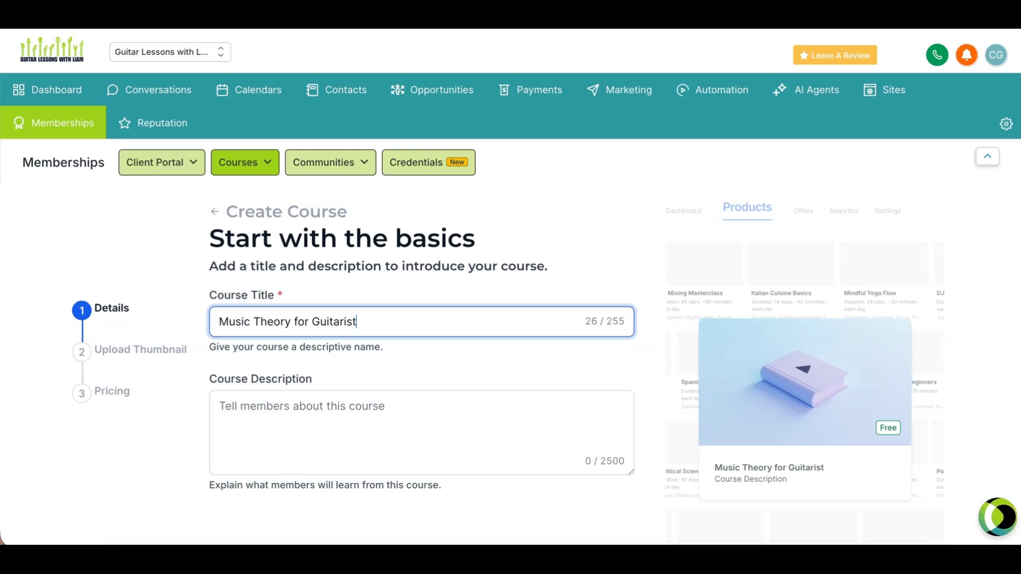
{"action": "type", "text": "s"}
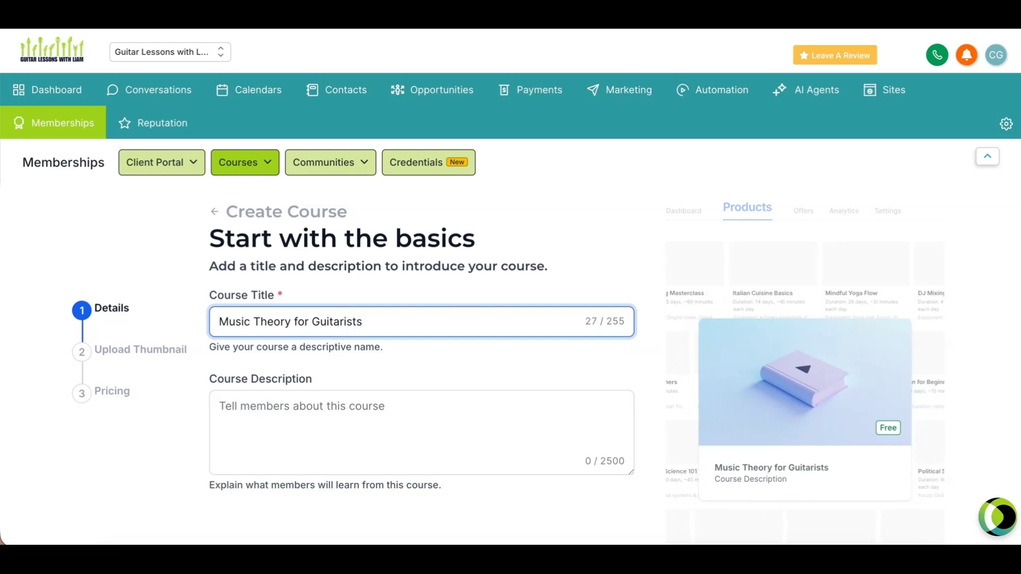
{"action": "left_click", "coordinate": [366, 366]}
{"action": "scroll", "coordinate": [324, 359], "scroll_direction": "down", "scroll_amount": 1}
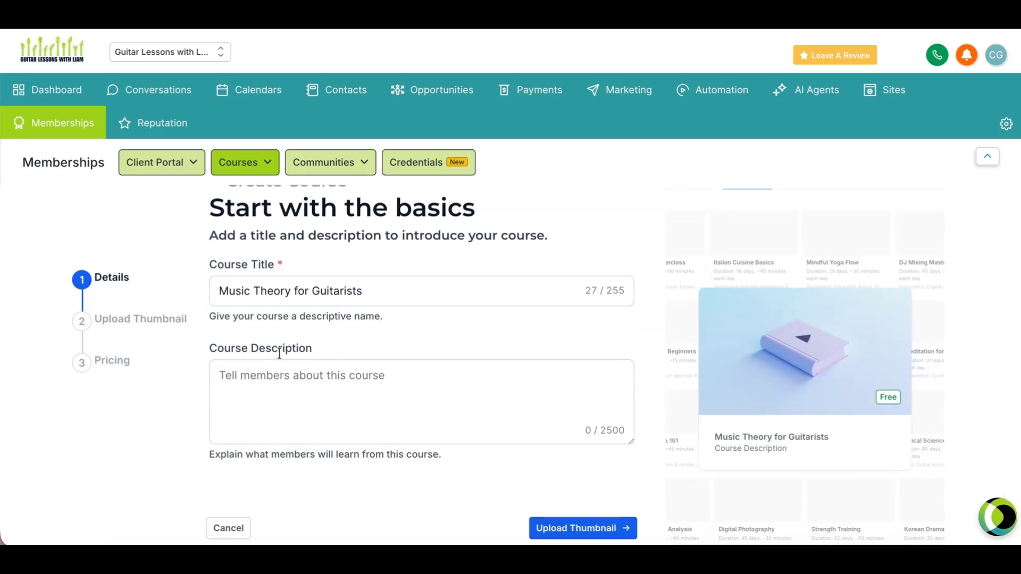
{"action": "left_click", "coordinate": [449, 383]}
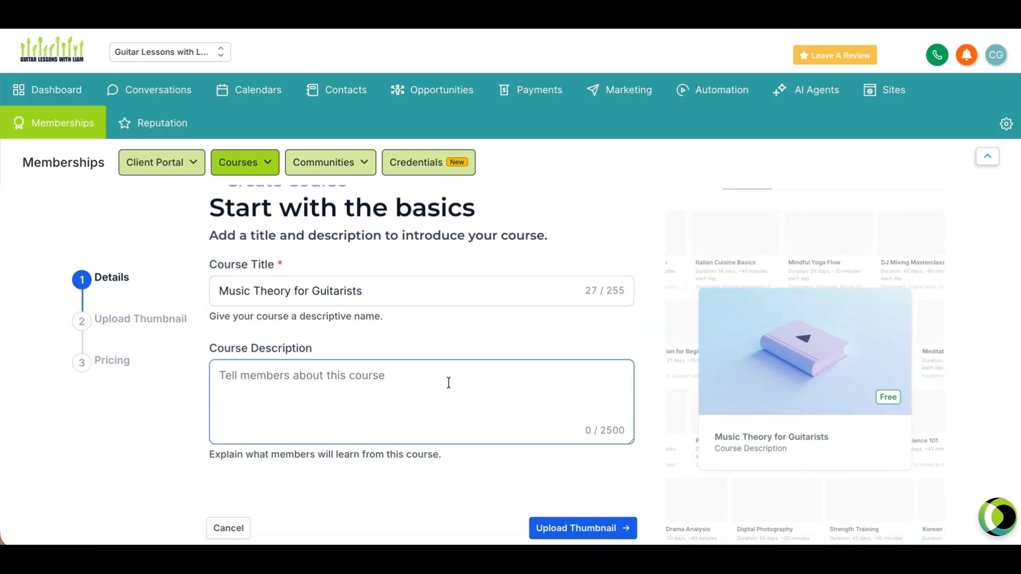
{"action": "scroll", "coordinate": [501, 422], "scroll_direction": "down", "scroll_amount": 1}
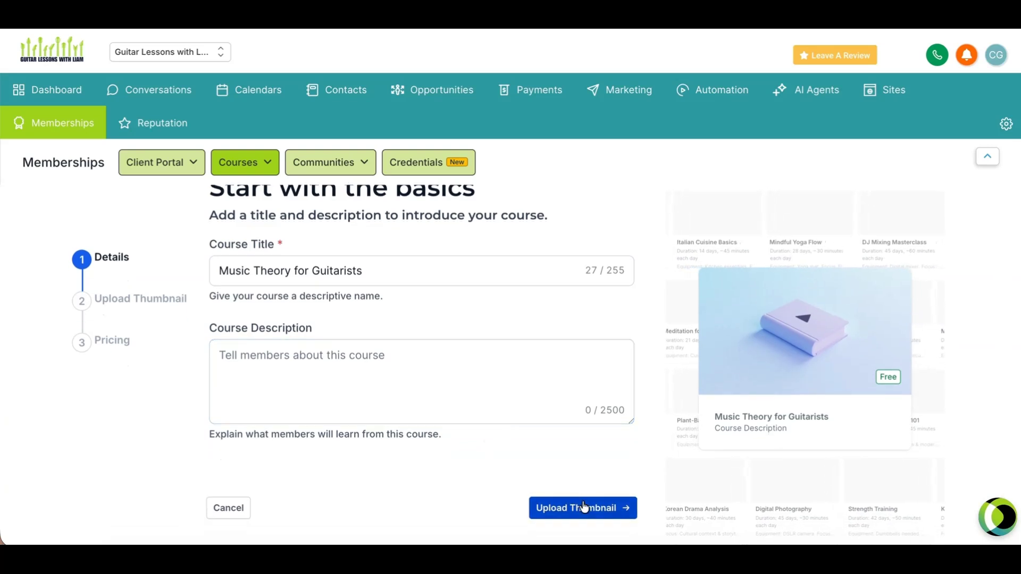
{"action": "left_click", "coordinate": [573, 518]}
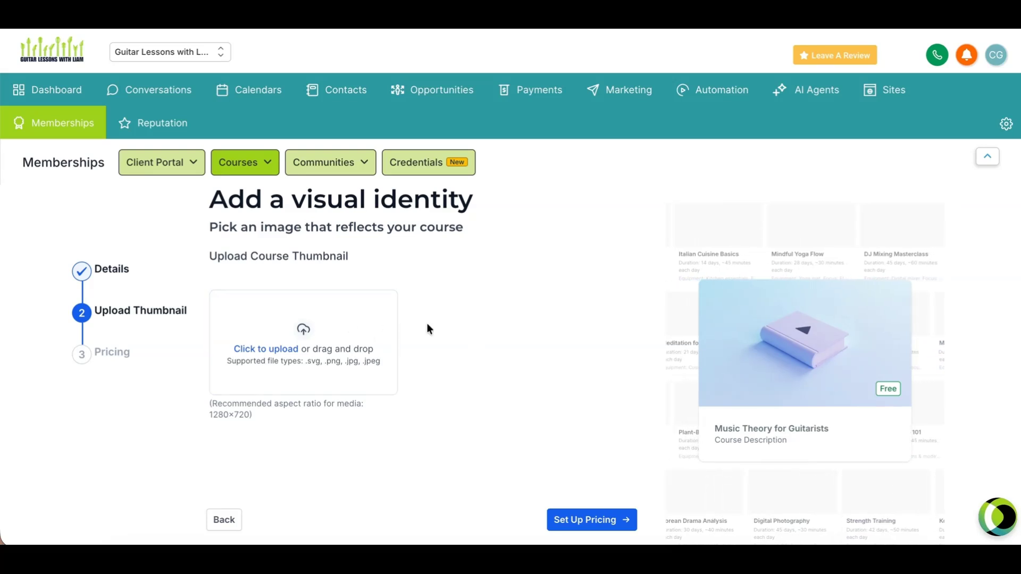
Create the course without a thumbnail, keeping the default offer title and the Free pricing plan
{"action": "left_click", "coordinate": [609, 525]}
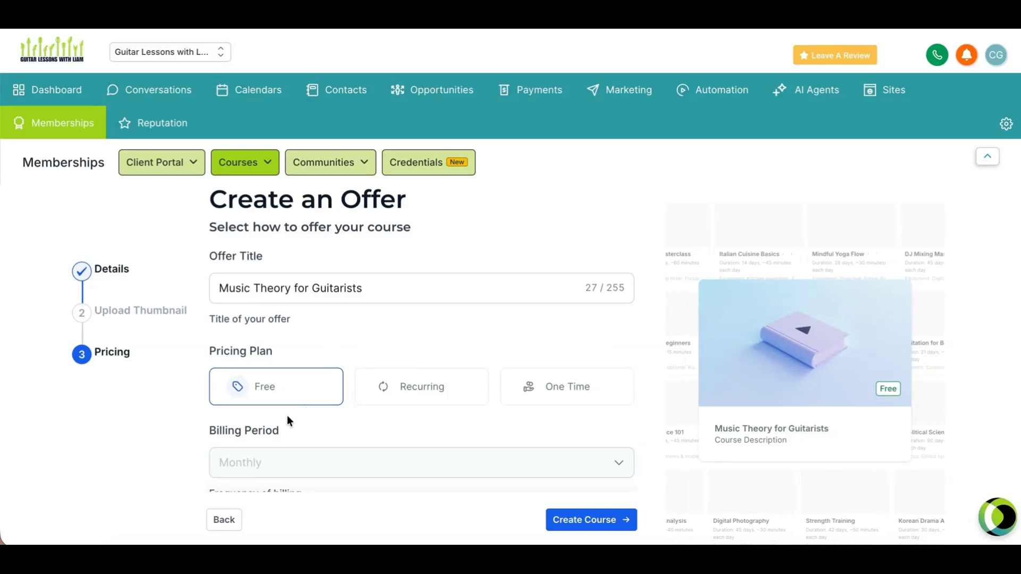
{"action": "scroll", "coordinate": [486, 363], "scroll_direction": "down", "scroll_amount": 2}
{"action": "scroll", "coordinate": [505, 383], "scroll_direction": "up", "scroll_amount": 2}
{"action": "left_click", "coordinate": [583, 519]}
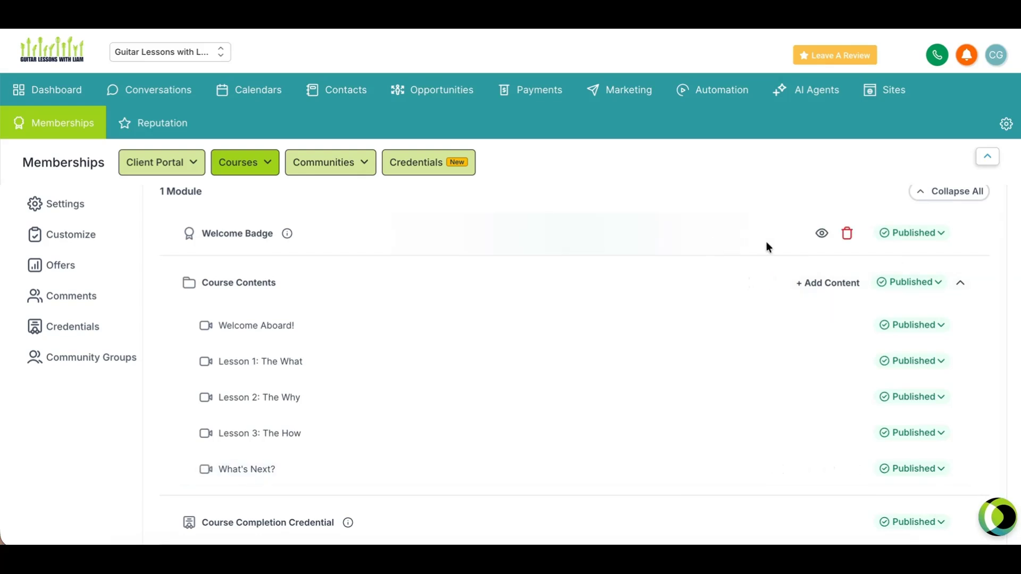
Set the Course Contents module and its lessons "Welcome Aboard!" and "Lesson 1: The What" to Draft
{"action": "scroll", "coordinate": [848, 429], "scroll_direction": "down", "scroll_amount": 1}
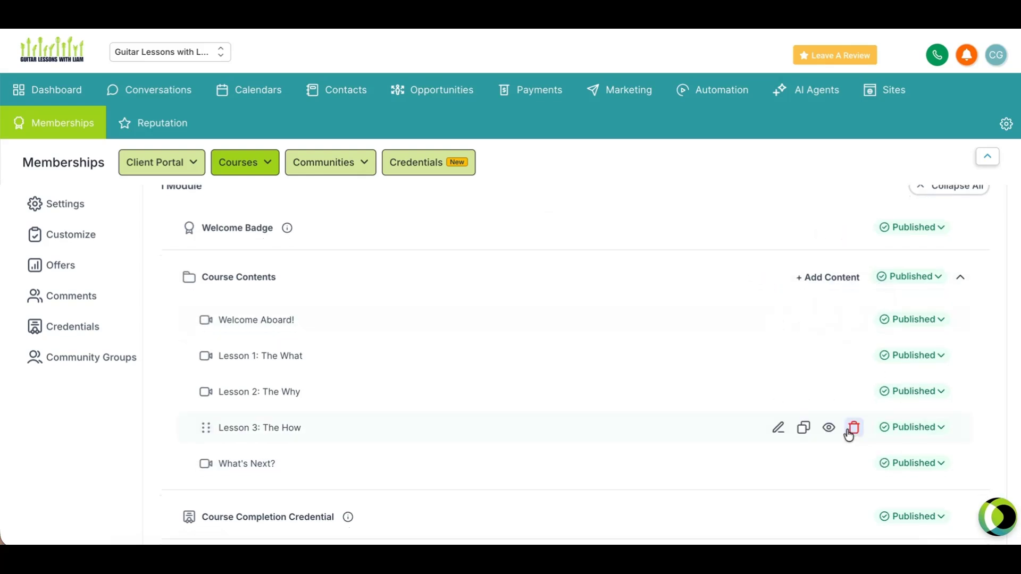
{"action": "left_click", "coordinate": [930, 278]}
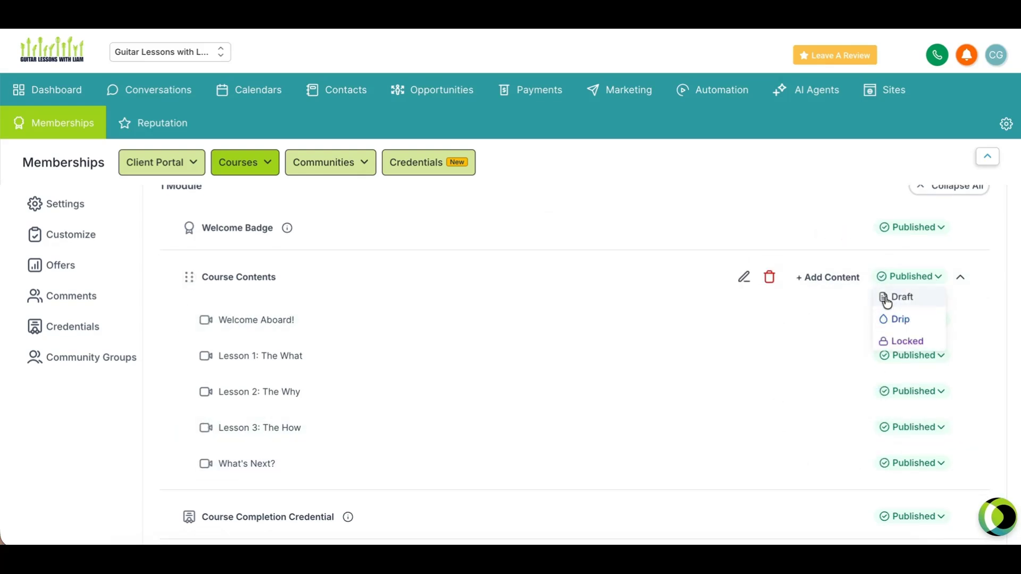
{"action": "left_click", "coordinate": [887, 299]}
{"action": "left_click", "coordinate": [916, 321]}
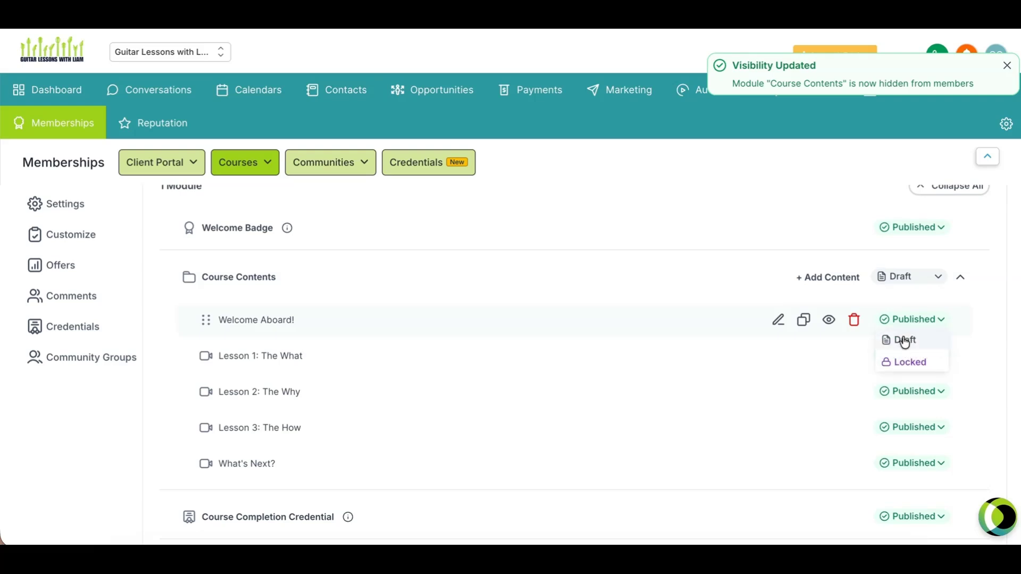
{"action": "left_click", "coordinate": [904, 341]}
{"action": "left_click", "coordinate": [912, 356]}
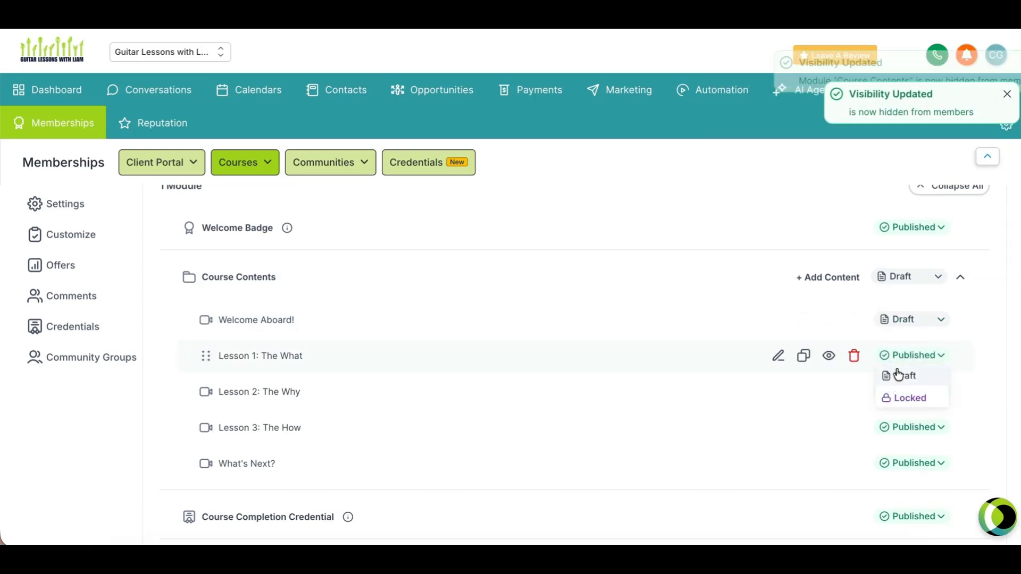
{"action": "left_click", "coordinate": [899, 376]}
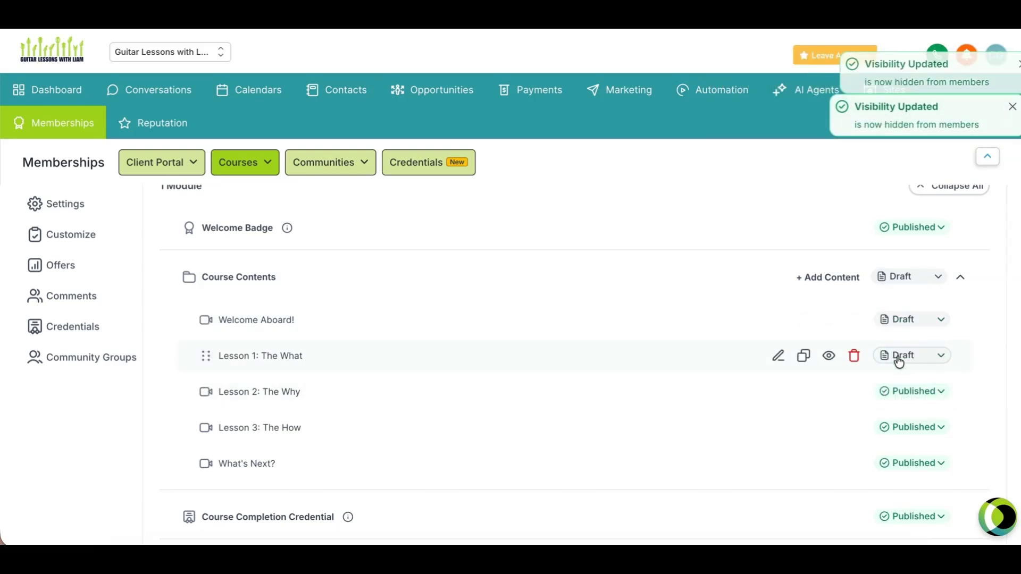
Set "Lesson 2: The Why", "Lesson 3: The How", "What's Next?" and the Course Completion Credential to Draft
{"action": "left_click", "coordinate": [915, 392]}
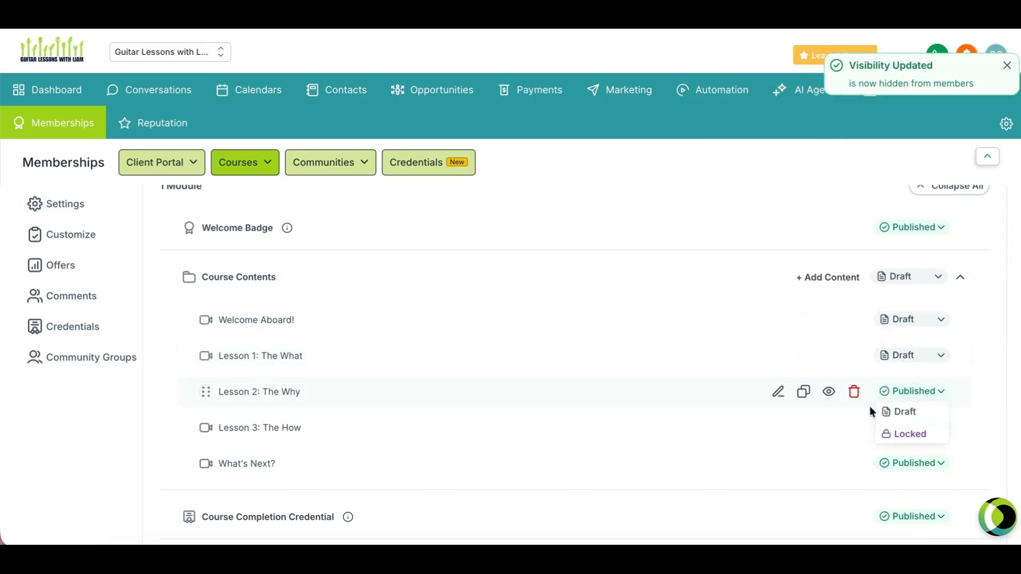
{"action": "left_click", "coordinate": [905, 412]}
{"action": "left_click", "coordinate": [908, 428]}
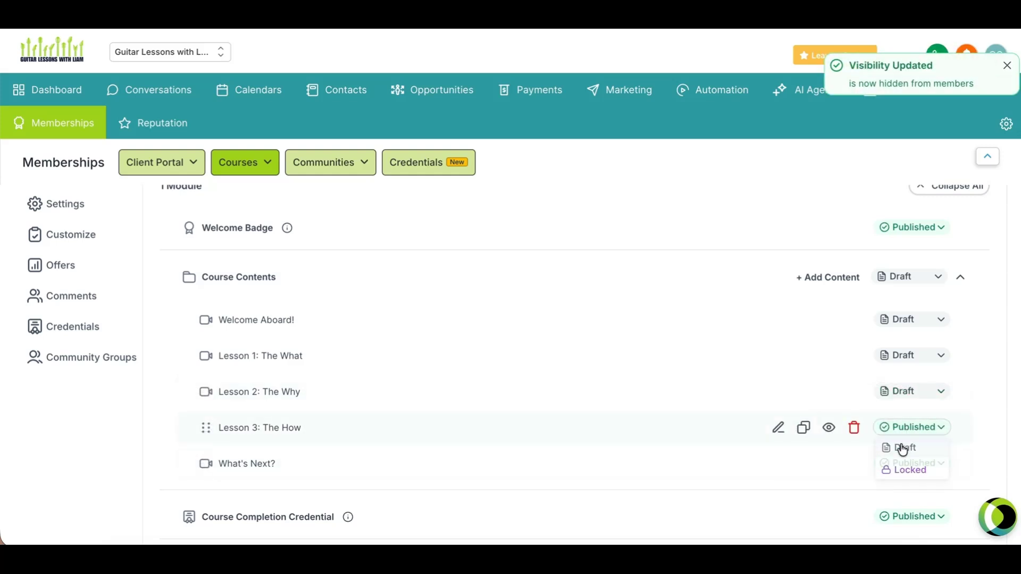
{"action": "left_click", "coordinate": [901, 448]}
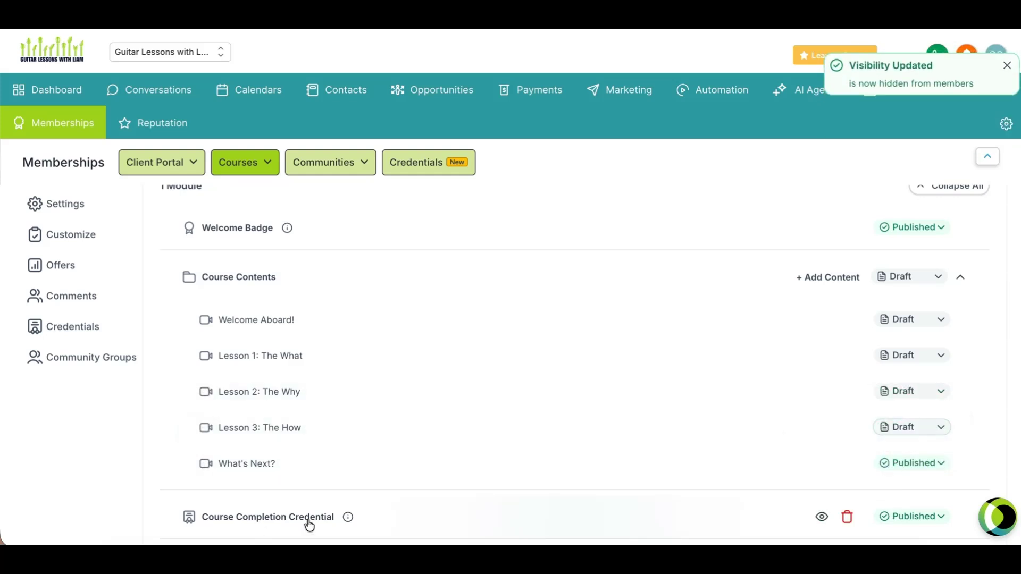
{"action": "left_click", "coordinate": [907, 521]}
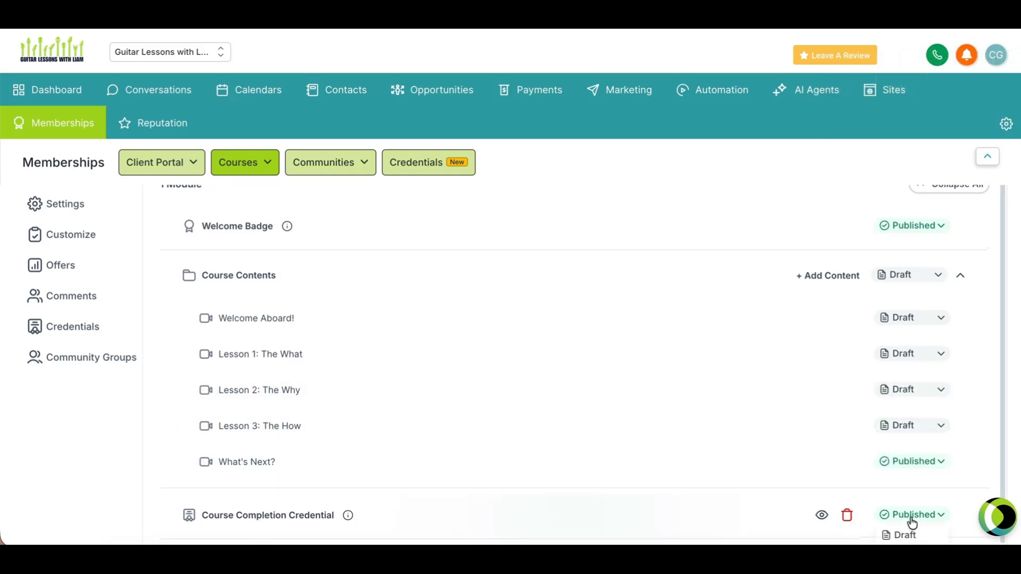
{"action": "left_click", "coordinate": [895, 536]}
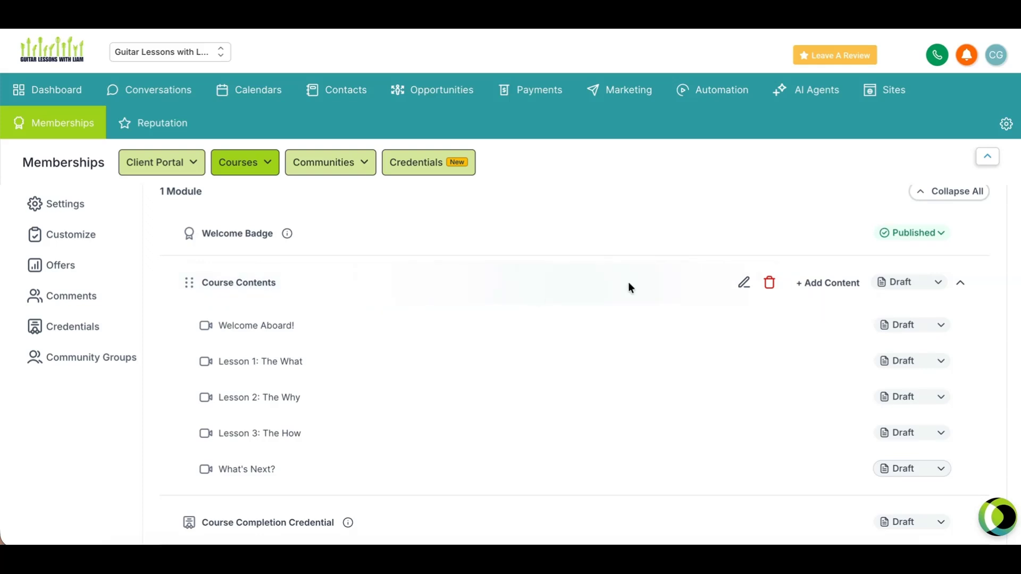
Rename the Course Contents module as "Module 1" and save the change
{"action": "left_click", "coordinate": [744, 283]}
{"action": "left_click_drag", "start_coordinate": [439, 137], "coordinate": [335, 141]}
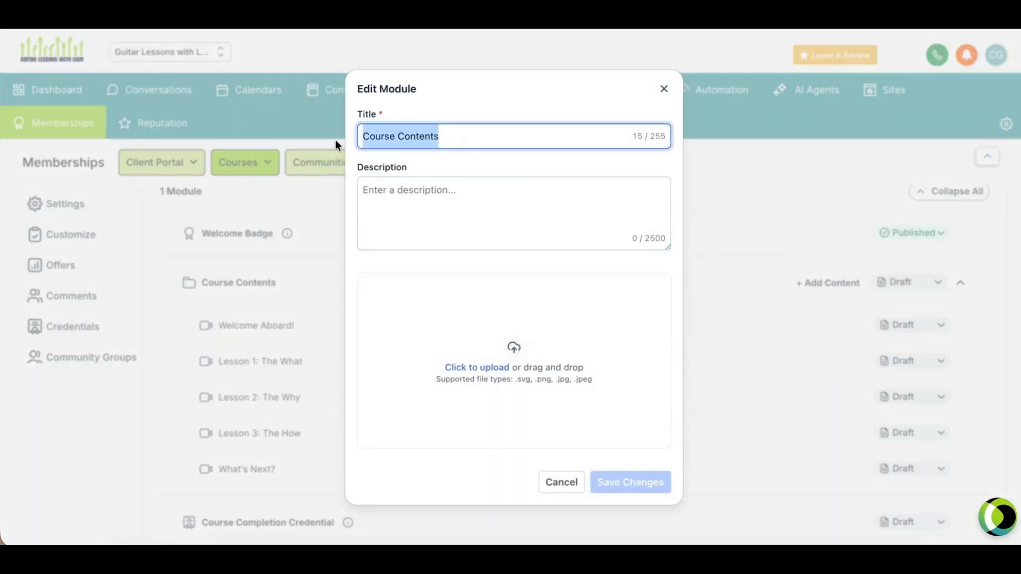
{"action": "type", "text": "Module 1"}
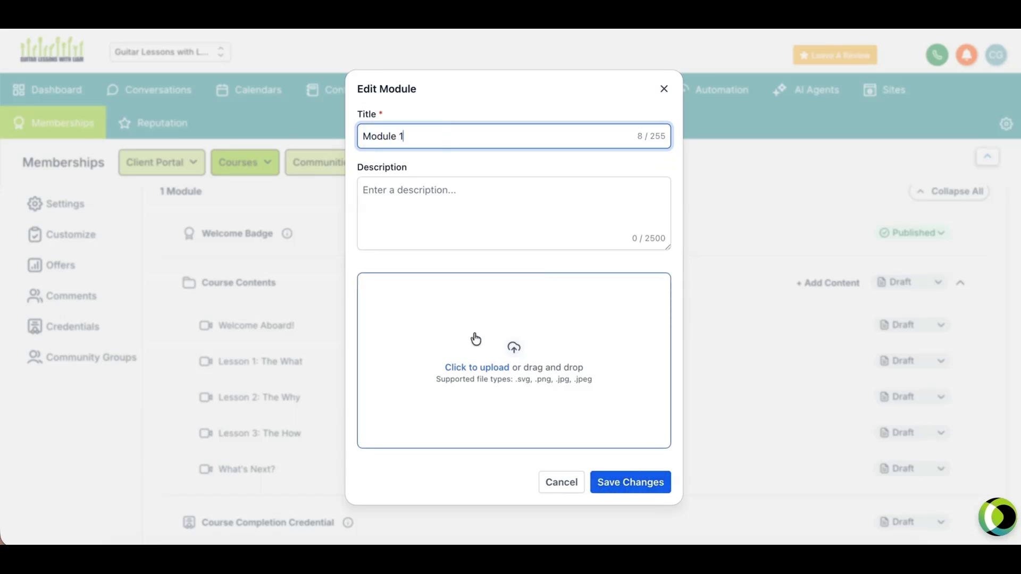
{"action": "left_click", "coordinate": [626, 482]}
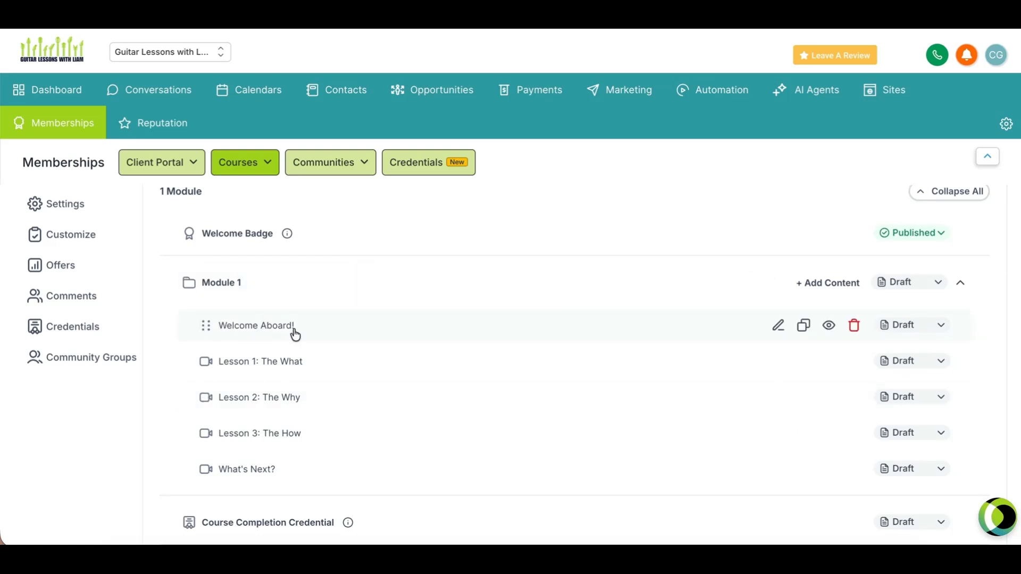
Open the "Welcome Aboard!" lesson for editing and change its lesson name to "Lesson 1 - Introduction"
{"action": "left_click", "coordinate": [779, 328]}
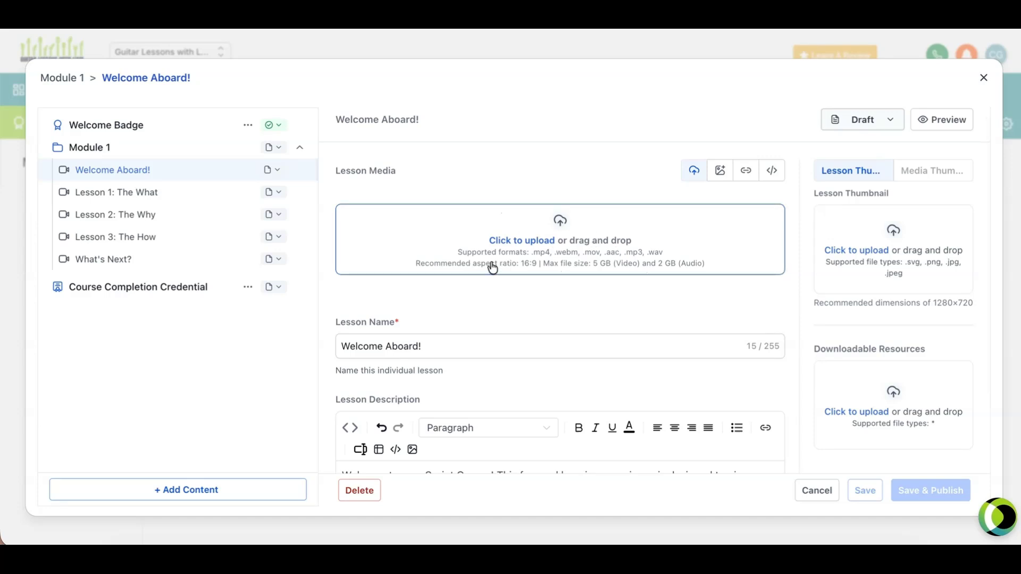
{"action": "scroll", "coordinate": [602, 257], "scroll_direction": "down", "scroll_amount": 2}
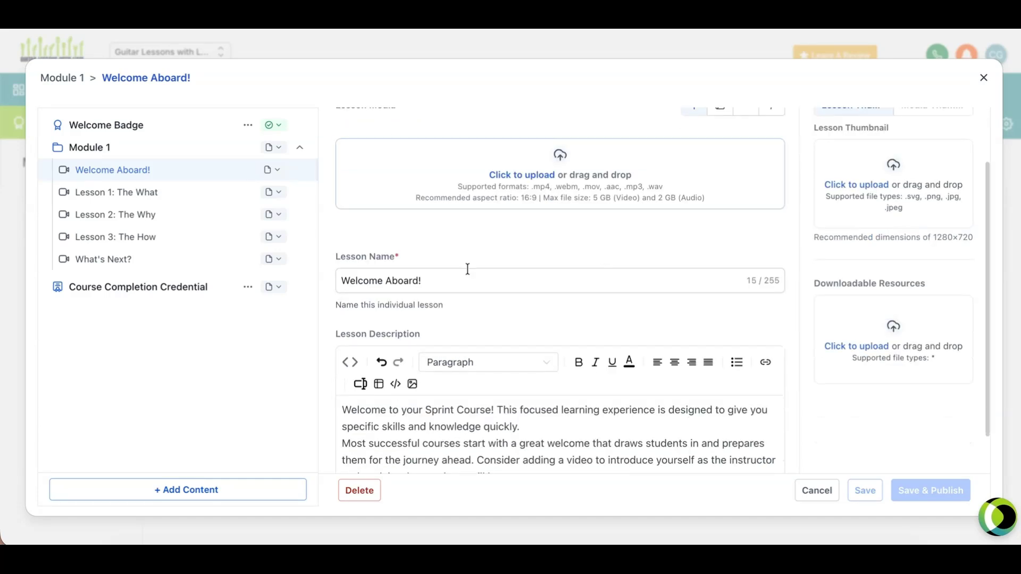
{"action": "left_click_drag", "start_coordinate": [468, 271], "coordinate": [335, 282]}
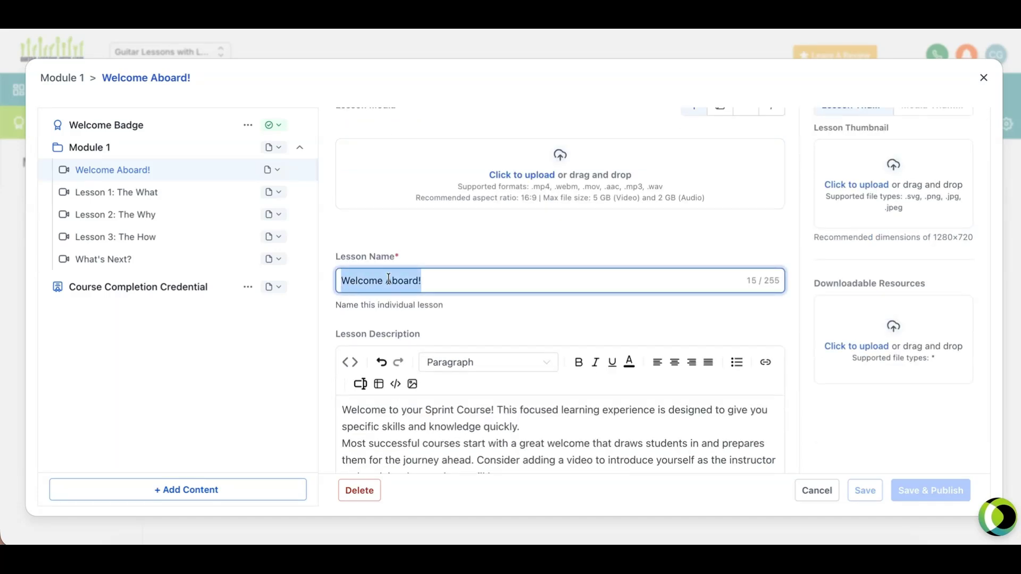
{"action": "type", "text": "Lesson 1 - Introduction"}
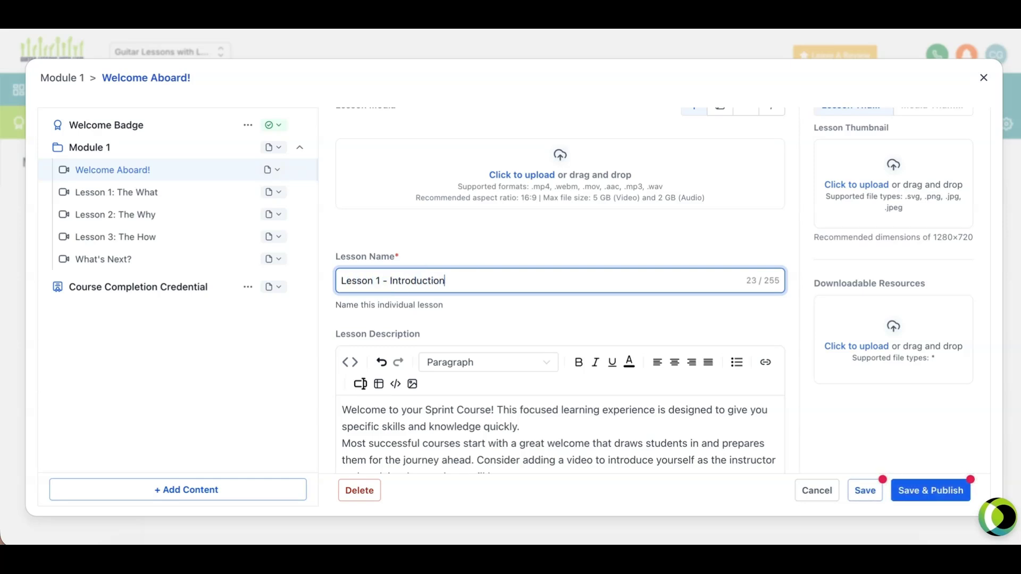
{"action": "scroll", "coordinate": [486, 292], "scroll_direction": "down", "scroll_amount": 2}
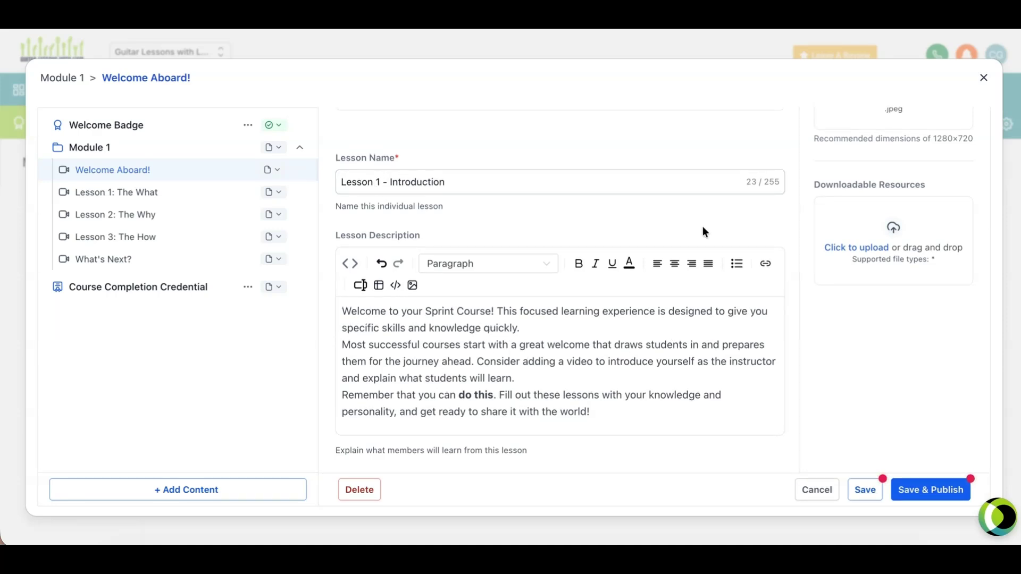
{"action": "scroll", "coordinate": [703, 232], "scroll_direction": "up", "scroll_amount": 3}
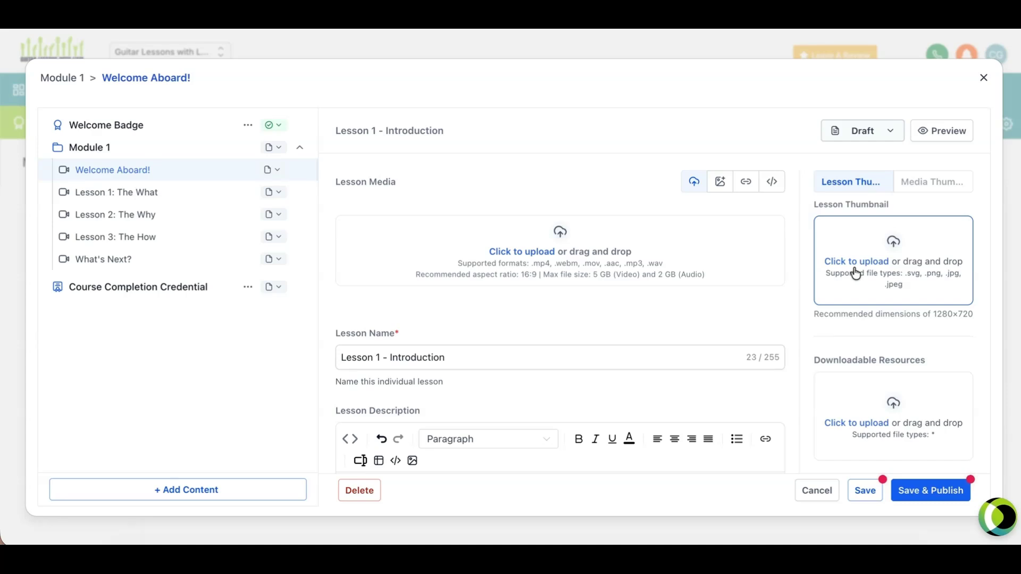
Save the lesson under its new name "Lesson 1 - Introduction"
{"action": "scroll", "coordinate": [807, 336], "scroll_direction": "down", "scroll_amount": 1}
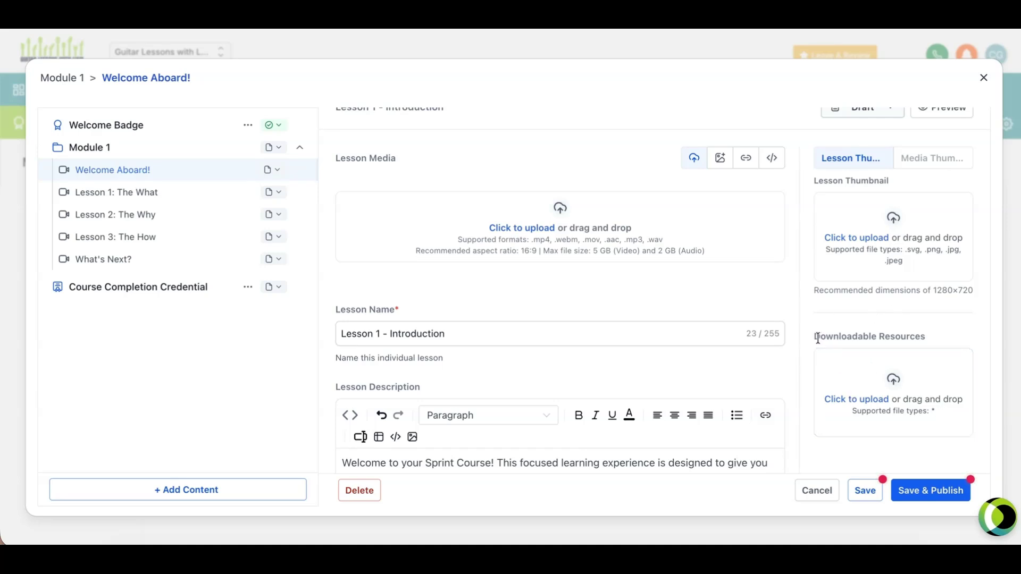
{"action": "scroll", "coordinate": [737, 307], "scroll_direction": "up", "scroll_amount": 1}
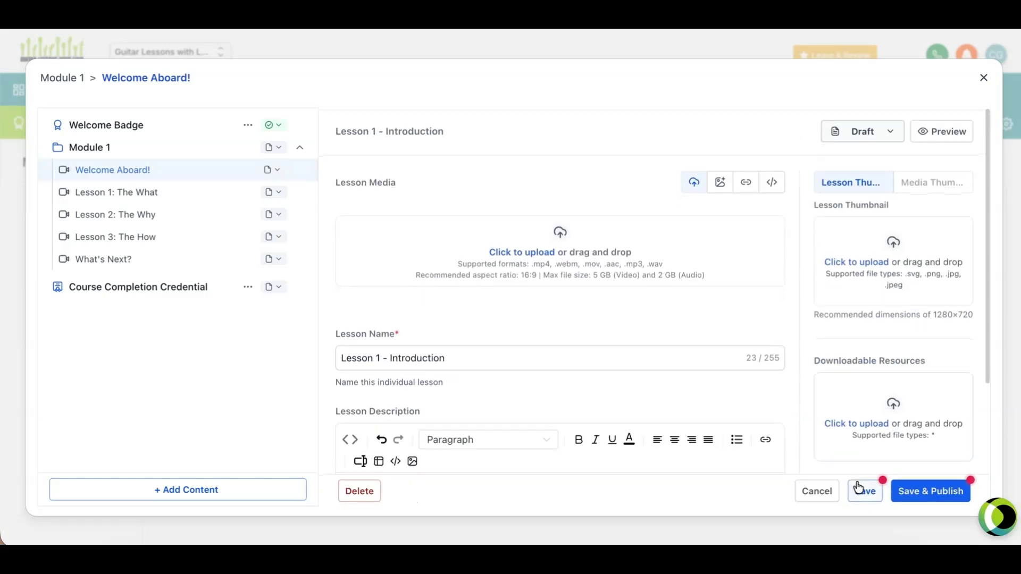
{"action": "left_click", "coordinate": [866, 491]}
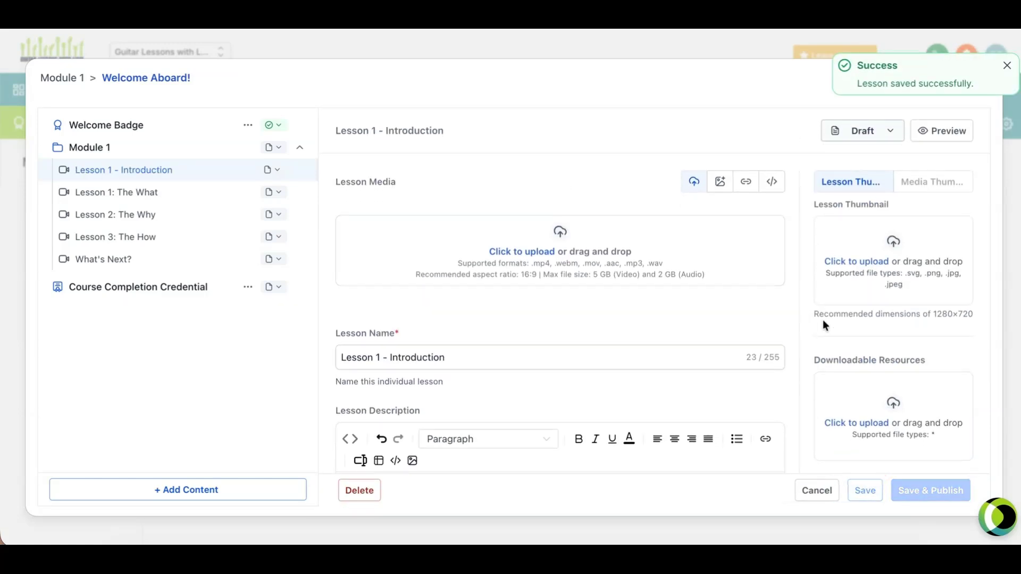
Set "Lesson 1 - Introduction" to Published and close the lesson editor
{"action": "scroll", "coordinate": [581, 313], "scroll_direction": "down", "scroll_amount": 4}
{"action": "scroll", "coordinate": [521, 173], "scroll_direction": "up", "scroll_amount": 4}
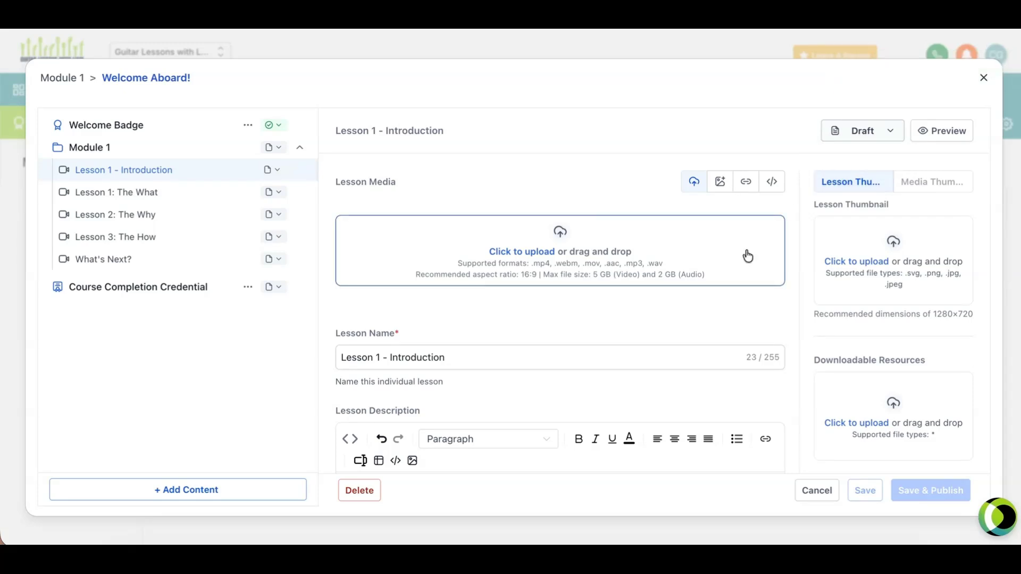
{"action": "left_click", "coordinate": [871, 133]}
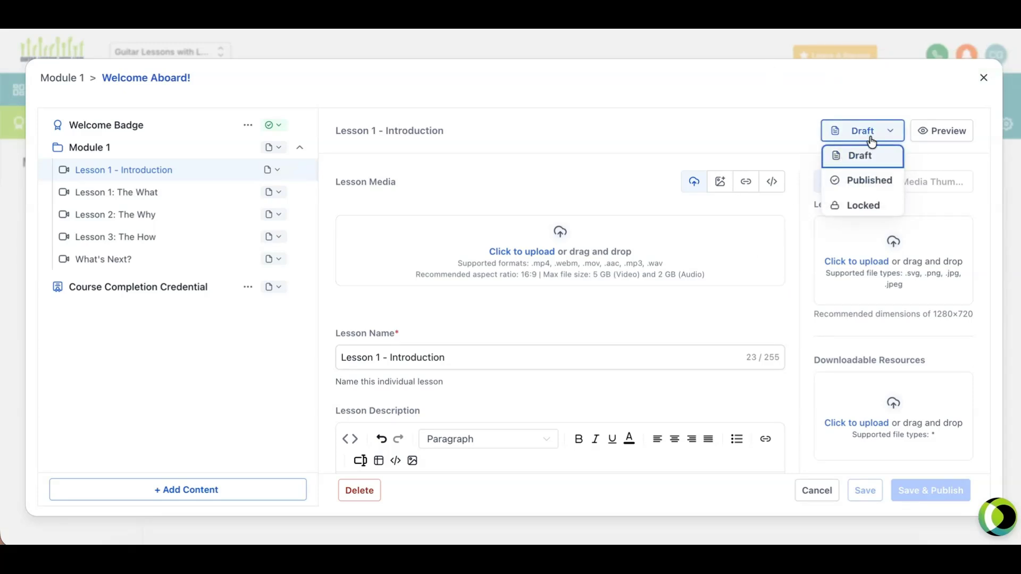
{"action": "left_click", "coordinate": [871, 182]}
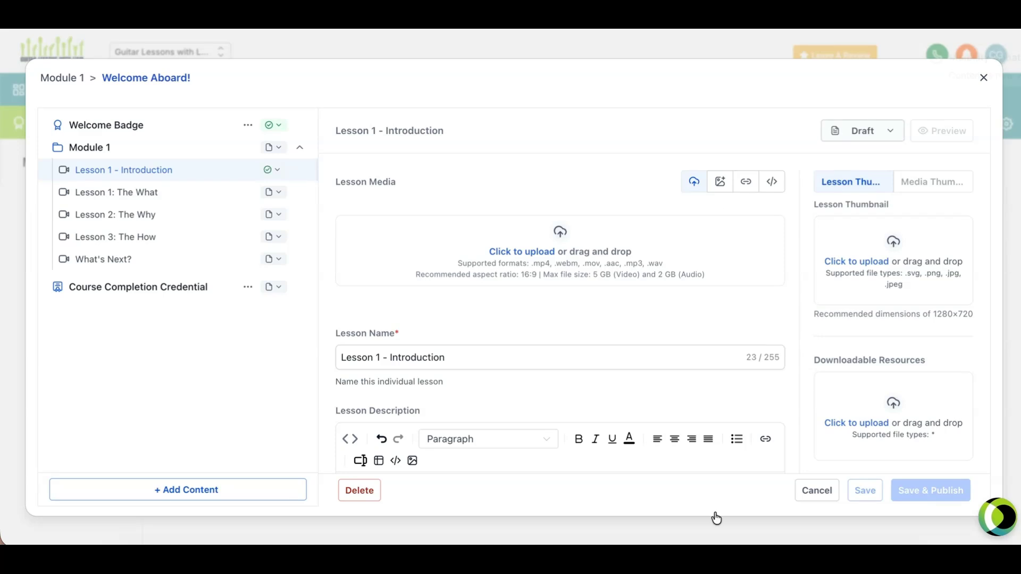
{"action": "left_click", "coordinate": [985, 79]}
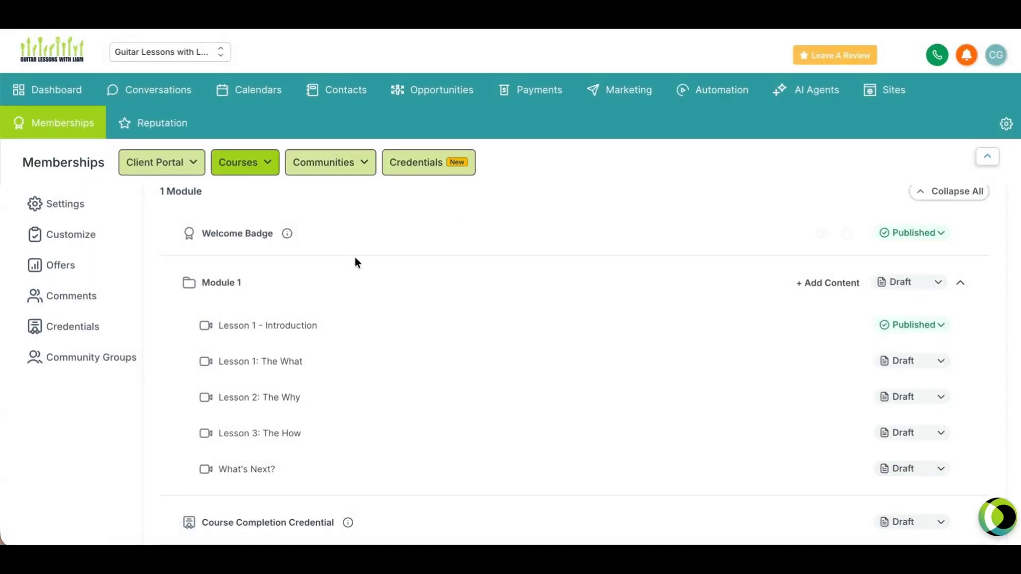
Open the course's Settings and review the Basic Details fields for title, description and course thumbnail
{"action": "scroll", "coordinate": [93, 242], "scroll_direction": "up", "scroll_amount": 1}
{"action": "left_click", "coordinate": [50, 270]}
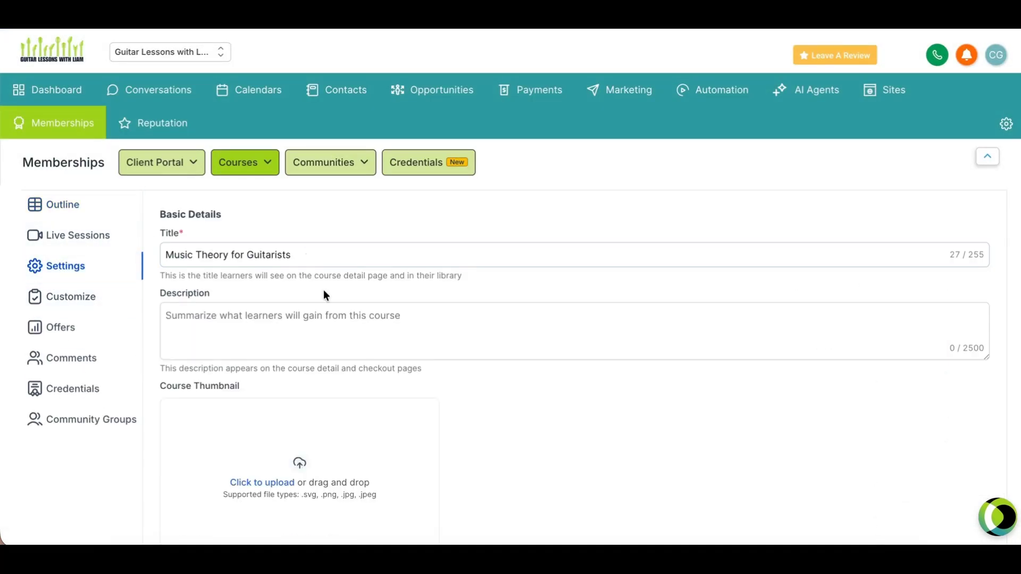
{"action": "left_click", "coordinate": [277, 317]}
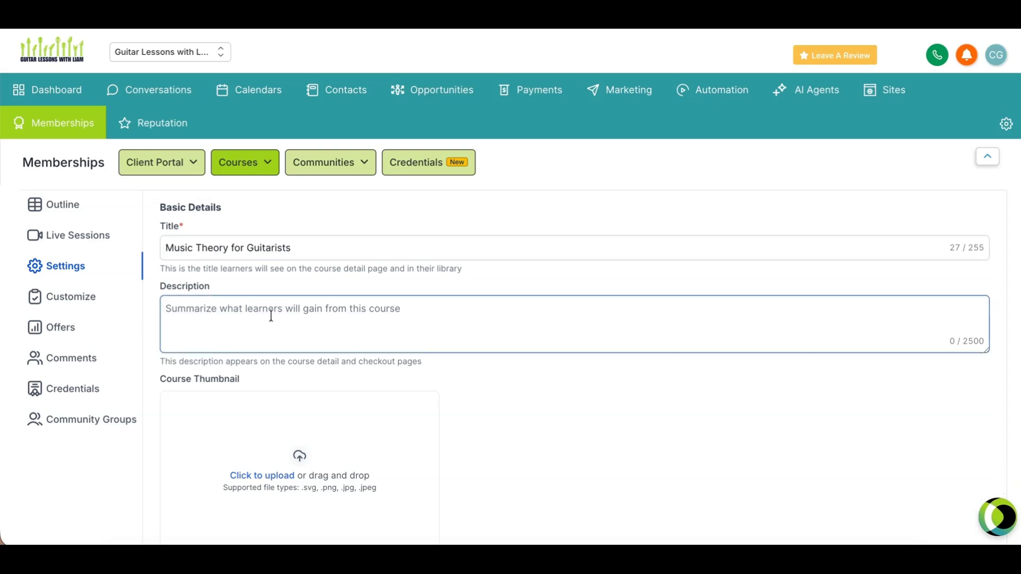
{"action": "scroll", "coordinate": [310, 318], "scroll_direction": "down", "scroll_amount": 2}
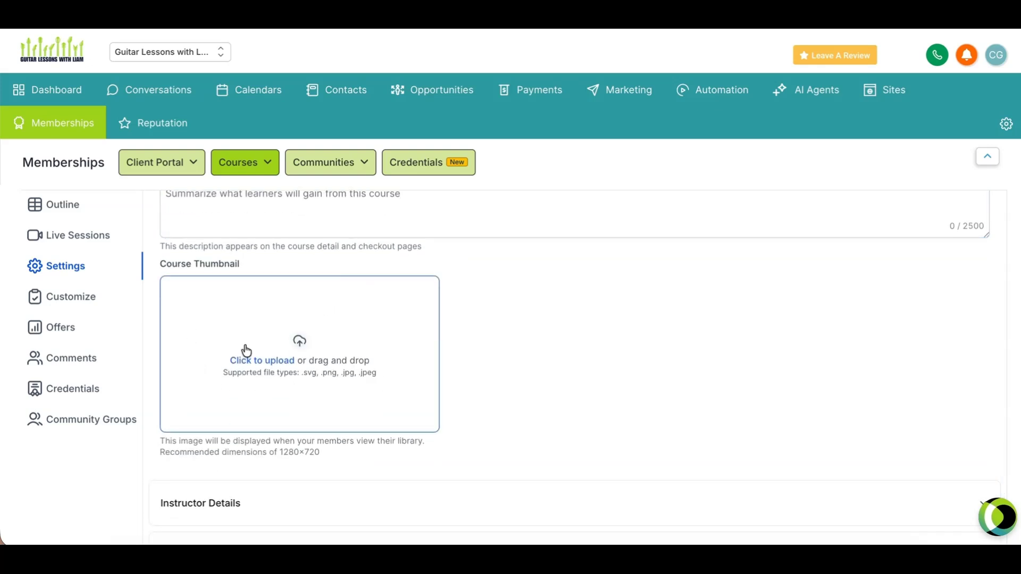
{"action": "scroll", "coordinate": [533, 337], "scroll_direction": "down", "scroll_amount": 2}
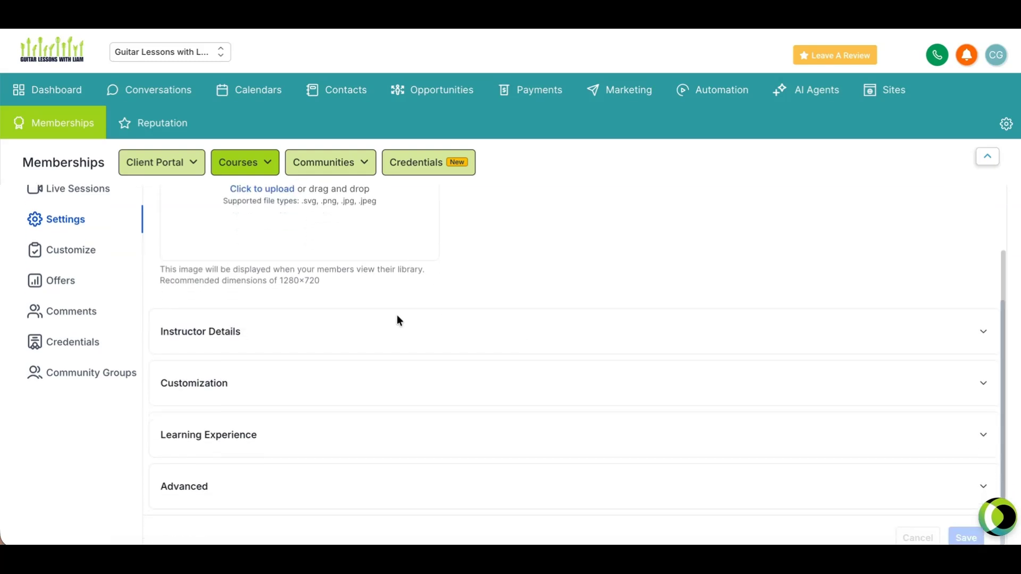
Expand Instructor Details and examine the heading, name, title, bio and headshot fields
{"action": "left_click", "coordinate": [242, 335]}
{"action": "scroll", "coordinate": [452, 298], "scroll_direction": "down", "scroll_amount": 1}
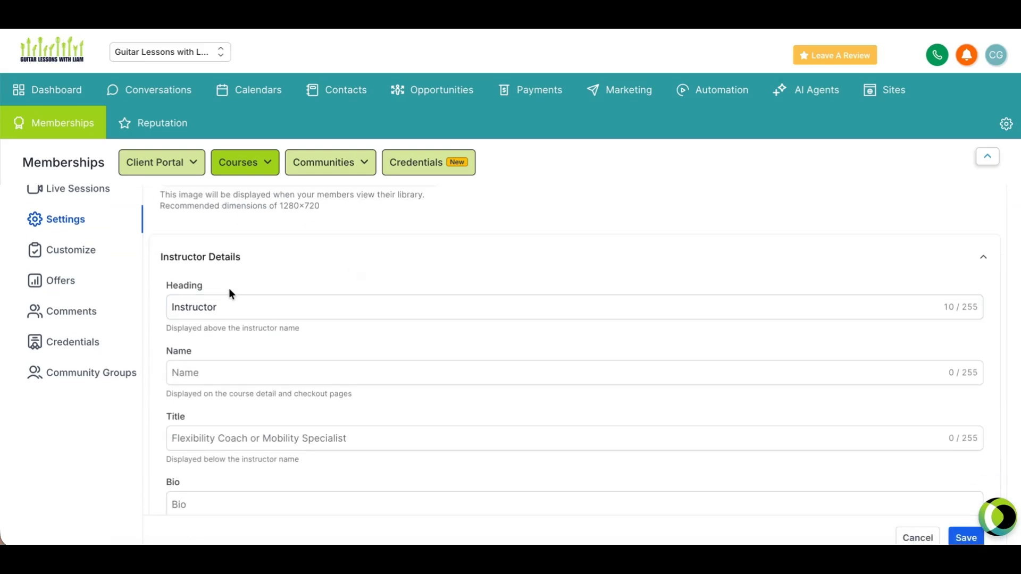
{"action": "scroll", "coordinate": [254, 333], "scroll_direction": "down", "scroll_amount": 1}
{"action": "left_click", "coordinate": [195, 305]}
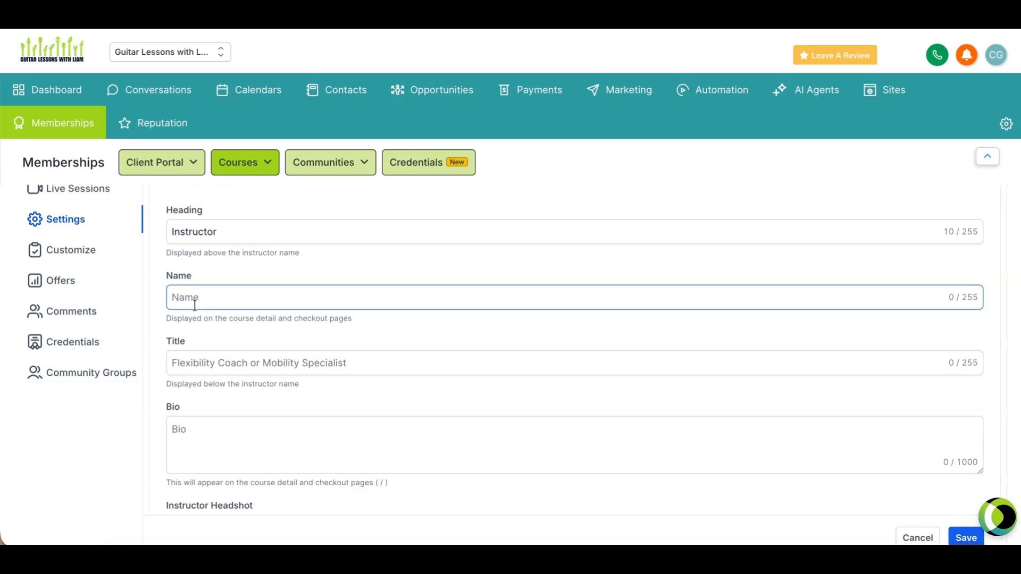
{"action": "left_click", "coordinate": [180, 352]}
{"action": "scroll", "coordinate": [250, 360], "scroll_direction": "down", "scroll_amount": 1}
{"action": "left_click", "coordinate": [253, 362]}
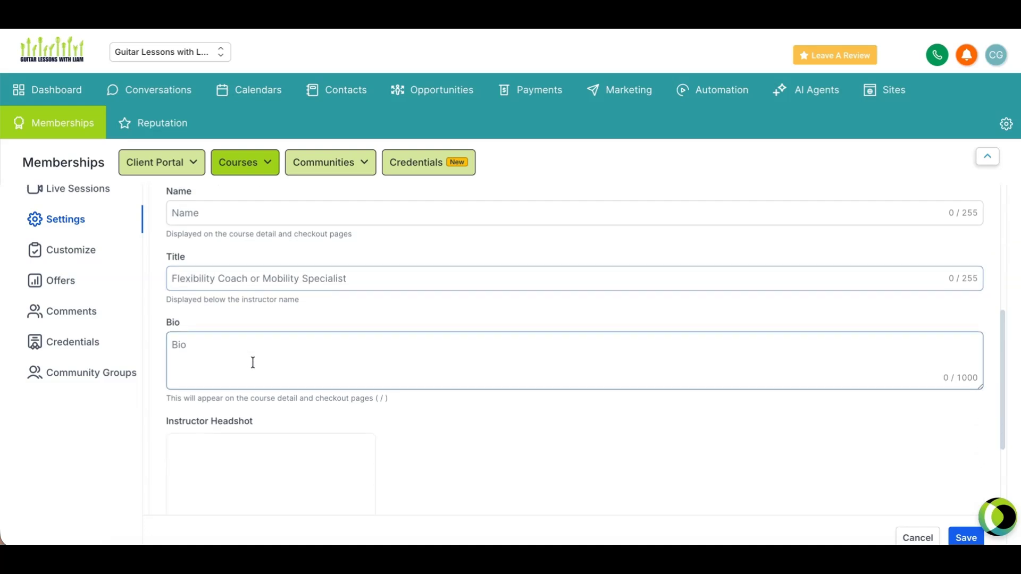
{"action": "scroll", "coordinate": [260, 349], "scroll_direction": "down", "scroll_amount": 2}
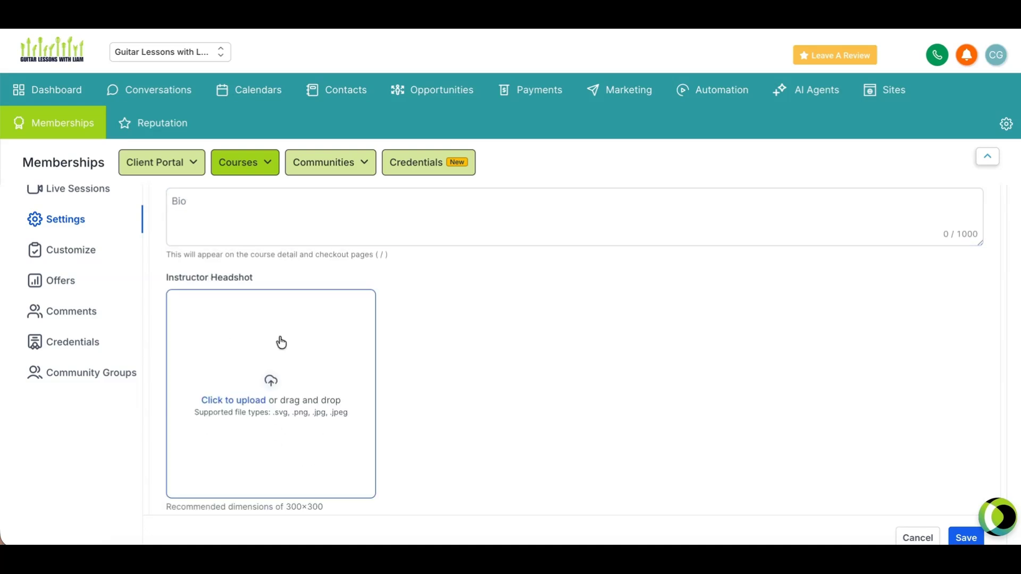
{"action": "scroll", "coordinate": [292, 410], "scroll_direction": "down", "scroll_amount": 1}
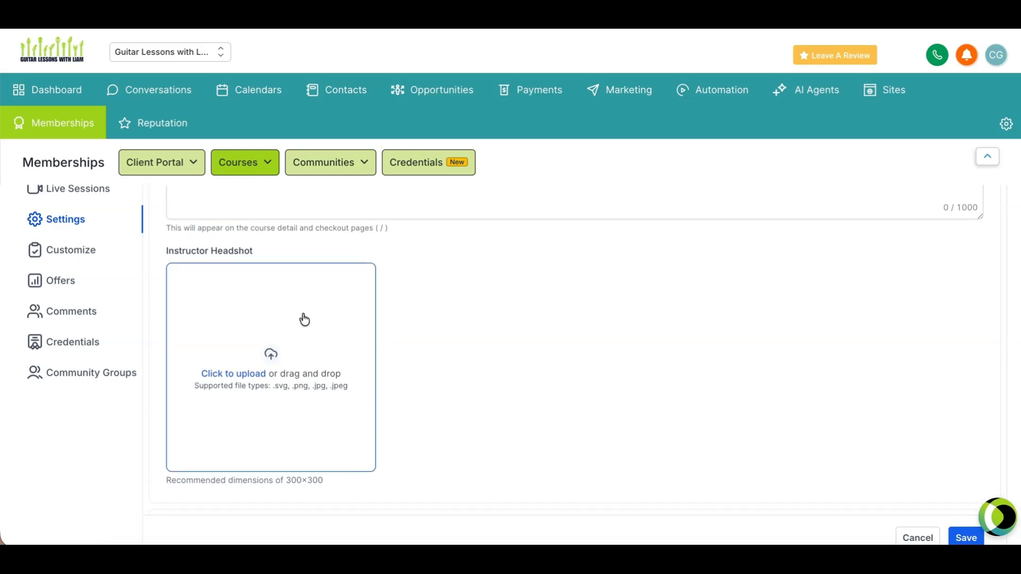
{"action": "scroll", "coordinate": [304, 320], "scroll_direction": "down", "scroll_amount": 3}
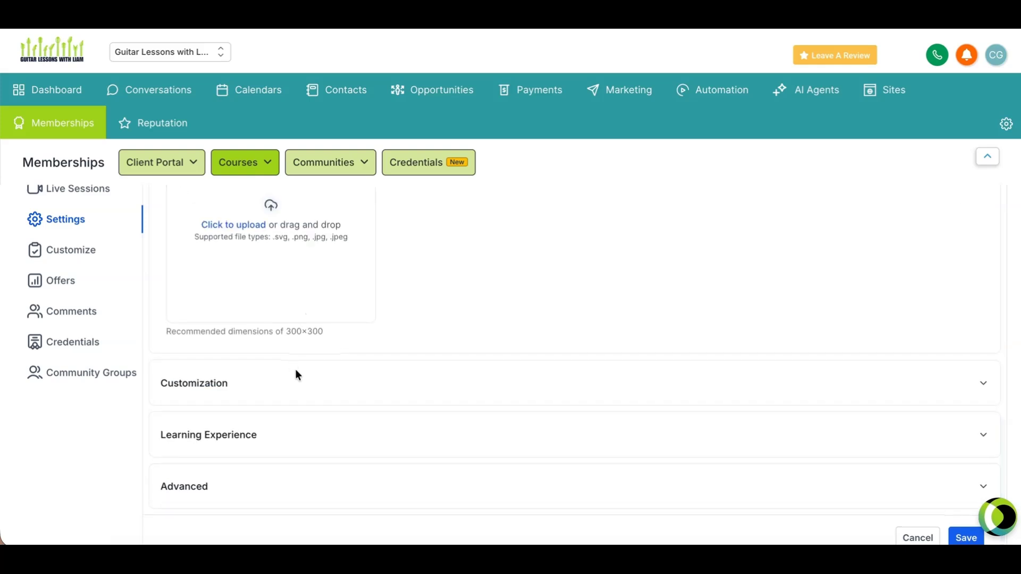
Expand the Customization settings and examine the logo image and favicon image upload areas
{"action": "left_click", "coordinate": [215, 386]}
{"action": "scroll", "coordinate": [374, 360], "scroll_direction": "down", "scroll_amount": 3}
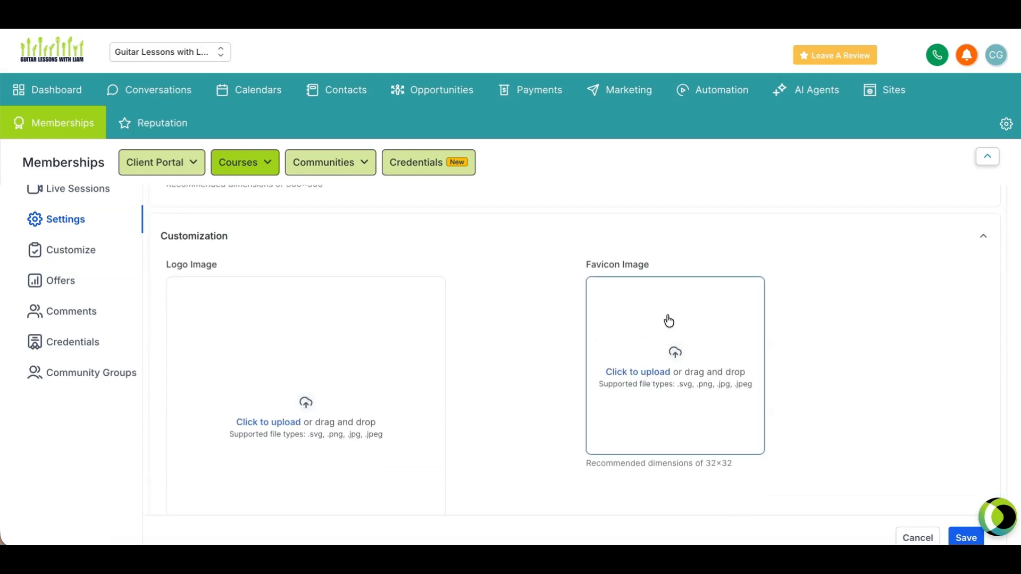
{"action": "scroll", "coordinate": [534, 427], "scroll_direction": "down", "scroll_amount": 4}
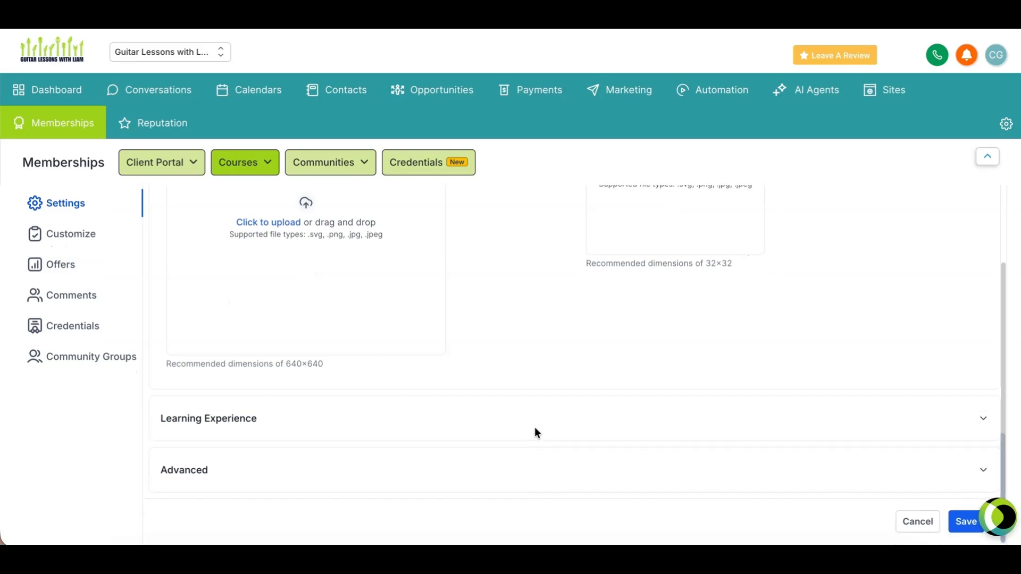
In Learning Experience, turn off automatically play next lesson, automatically play first lesson and auto complete lessons
{"action": "left_click", "coordinate": [269, 420]}
{"action": "scroll", "coordinate": [495, 370], "scroll_direction": "down", "scroll_amount": 3}
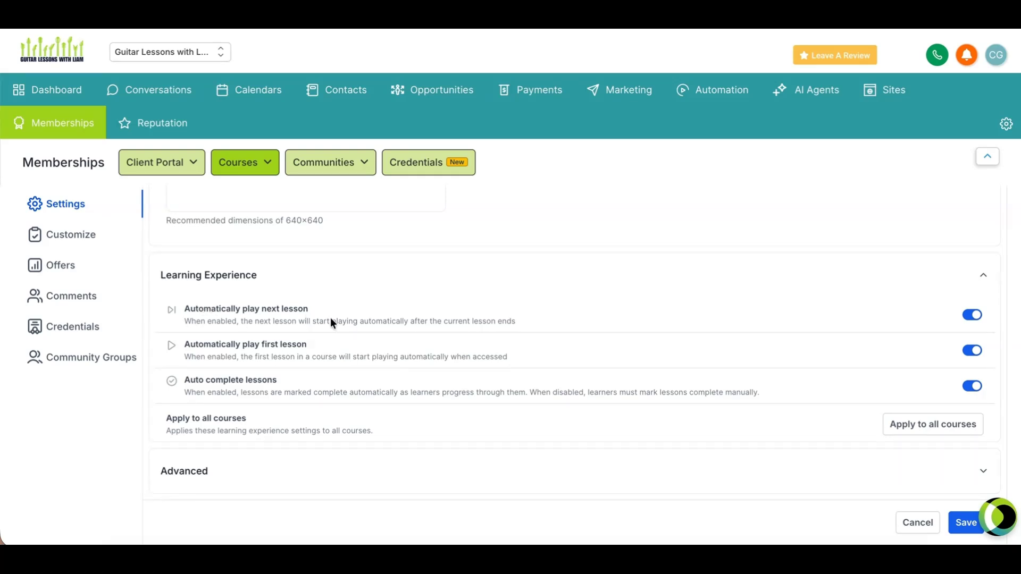
{"action": "left_click", "coordinate": [977, 317]}
{"action": "left_click", "coordinate": [973, 351]}
{"action": "left_click", "coordinate": [973, 386]}
{"action": "left_click", "coordinate": [766, 444]}
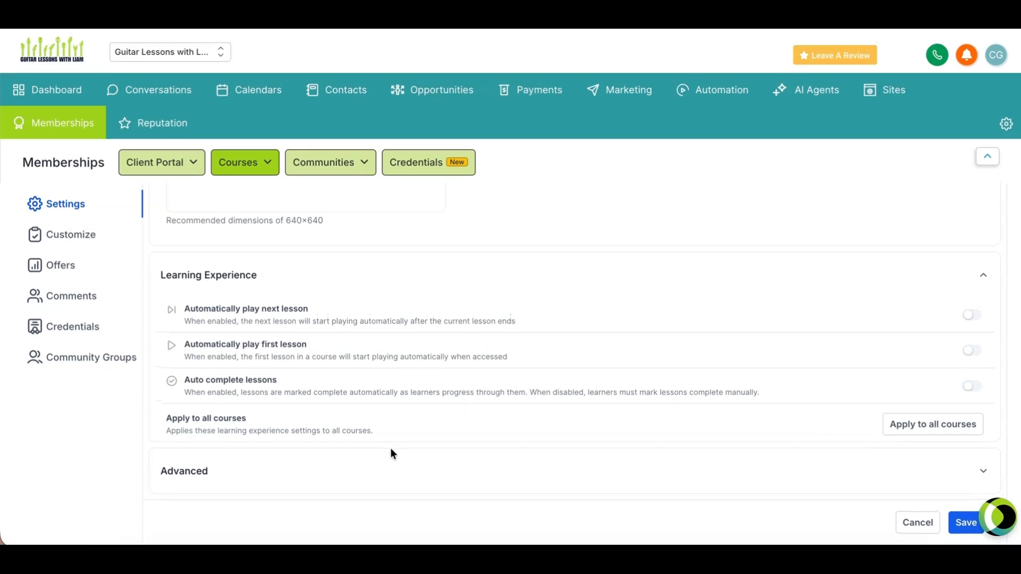
Expand the Advanced settings to examine the custom Javascript and CSS area, and collapse them again
{"action": "left_click", "coordinate": [407, 466]}
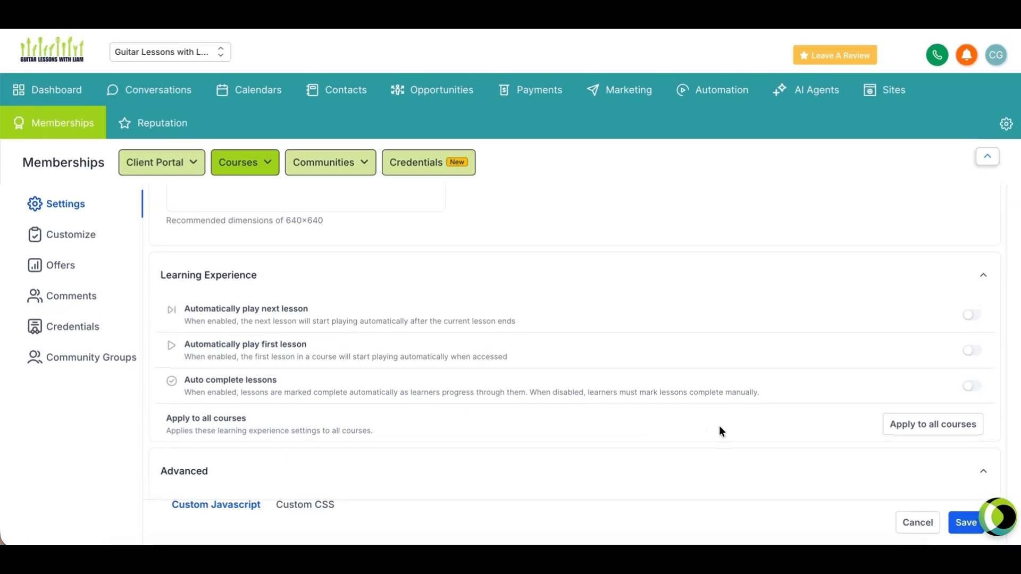
{"action": "scroll", "coordinate": [594, 466], "scroll_direction": "down", "scroll_amount": 2}
{"action": "scroll", "coordinate": [591, 461], "scroll_direction": "down", "scroll_amount": 1}
{"action": "scroll", "coordinate": [561, 389], "scroll_direction": "up", "scroll_amount": 1}
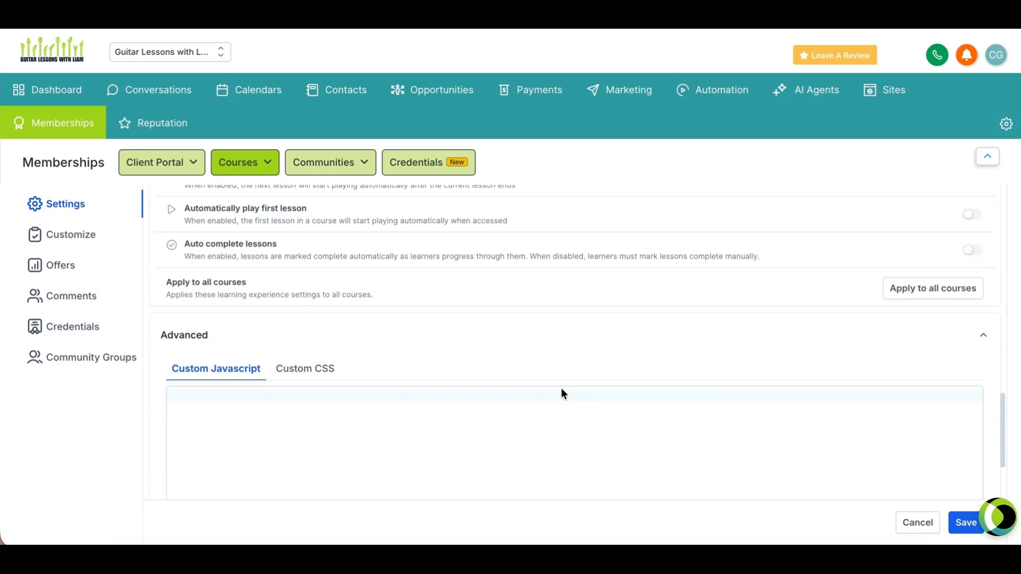
{"action": "left_click", "coordinate": [978, 335]}
Look back over the course settings and save the changes
{"action": "scroll", "coordinate": [754, 353], "scroll_direction": "up", "scroll_amount": 5}
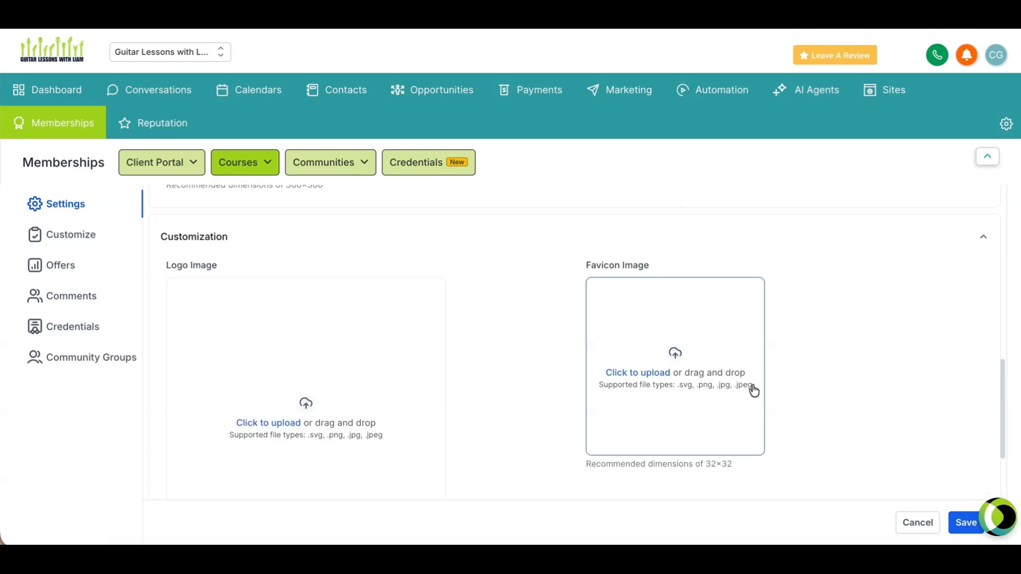
{"action": "scroll", "coordinate": [752, 384], "scroll_direction": "up", "scroll_amount": 10}
{"action": "scroll", "coordinate": [556, 407], "scroll_direction": "down", "scroll_amount": 2}
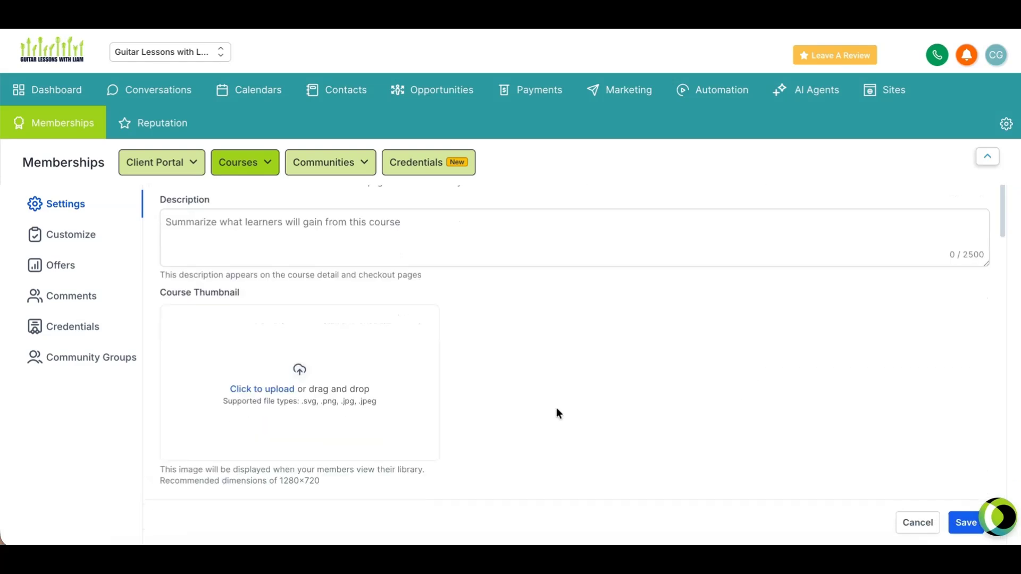
{"action": "scroll", "coordinate": [556, 407], "scroll_direction": "up", "scroll_amount": 1}
{"action": "left_click", "coordinate": [957, 527]}
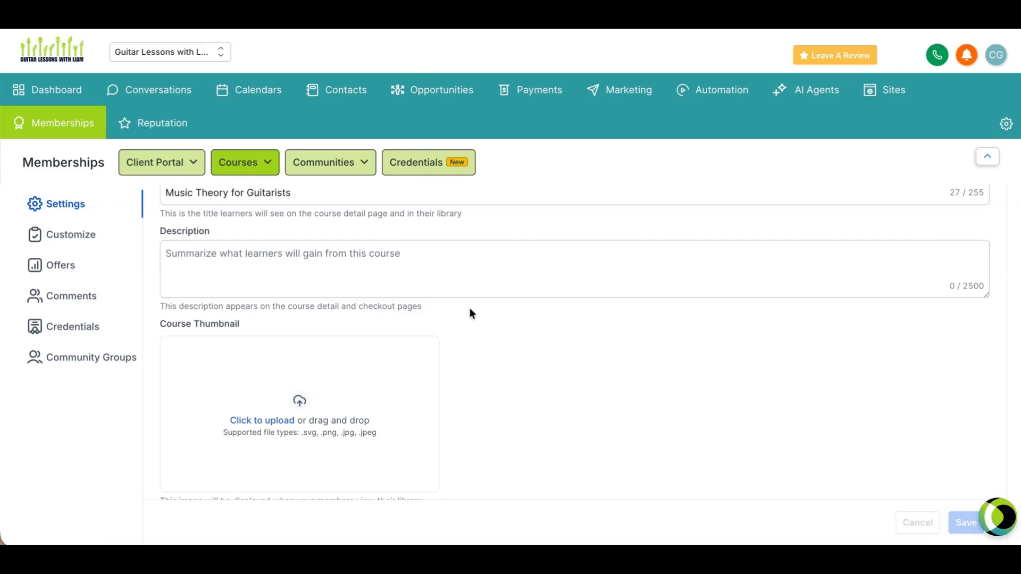
Go to the course's theme customization and open the active Neo Classic Theme in the theme editor
{"action": "scroll", "coordinate": [342, 283], "scroll_direction": "up", "scroll_amount": 3}
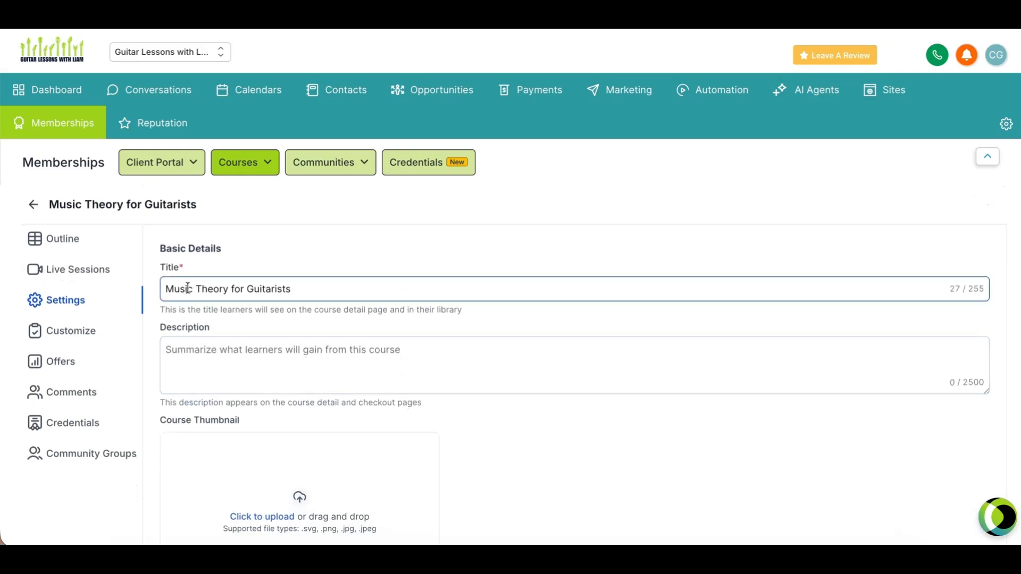
{"action": "left_click", "coordinate": [75, 335]}
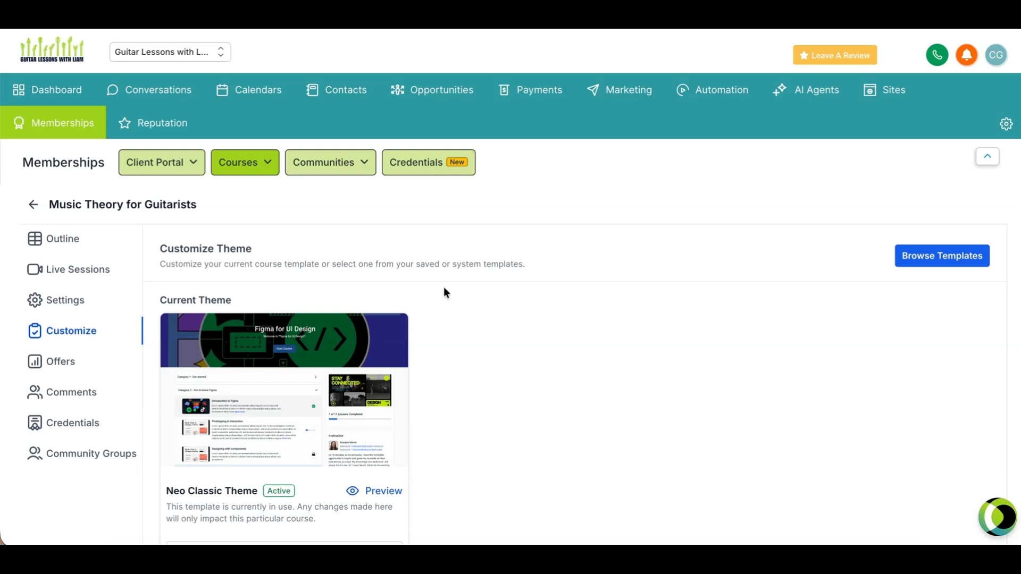
{"action": "scroll", "coordinate": [444, 291], "scroll_direction": "down", "scroll_amount": 1}
{"action": "scroll", "coordinate": [480, 280], "scroll_direction": "down", "scroll_amount": 1}
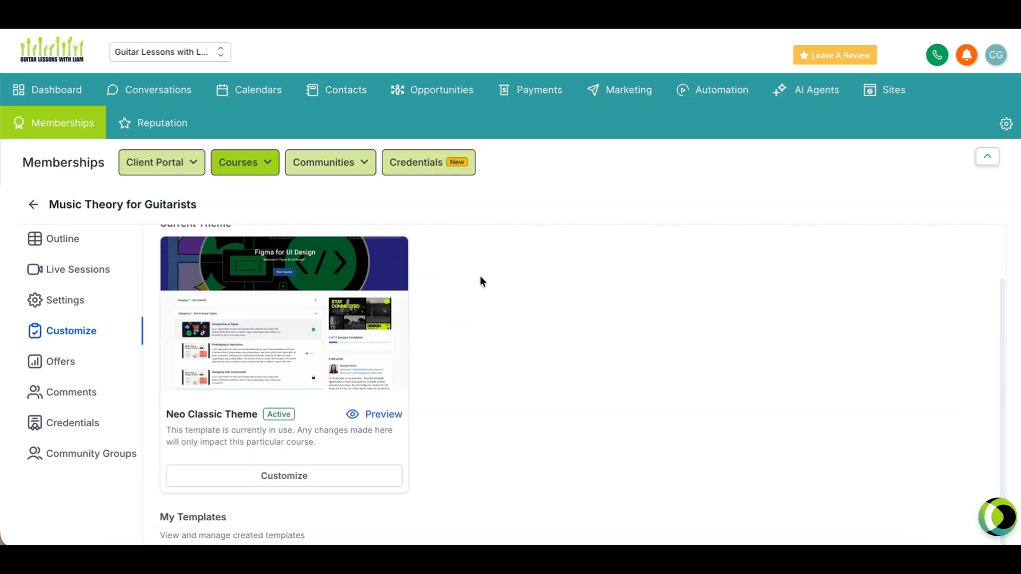
{"action": "left_click", "coordinate": [285, 479]}
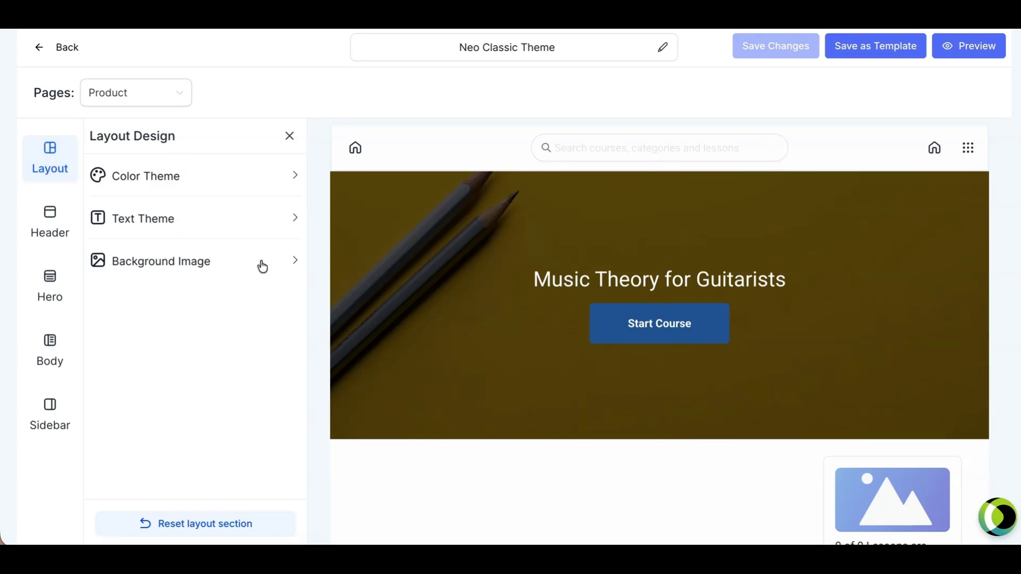
Examine the layout design's color theme, the available primary fonts in the text theme, and the background image settings
{"action": "left_click", "coordinate": [280, 178]}
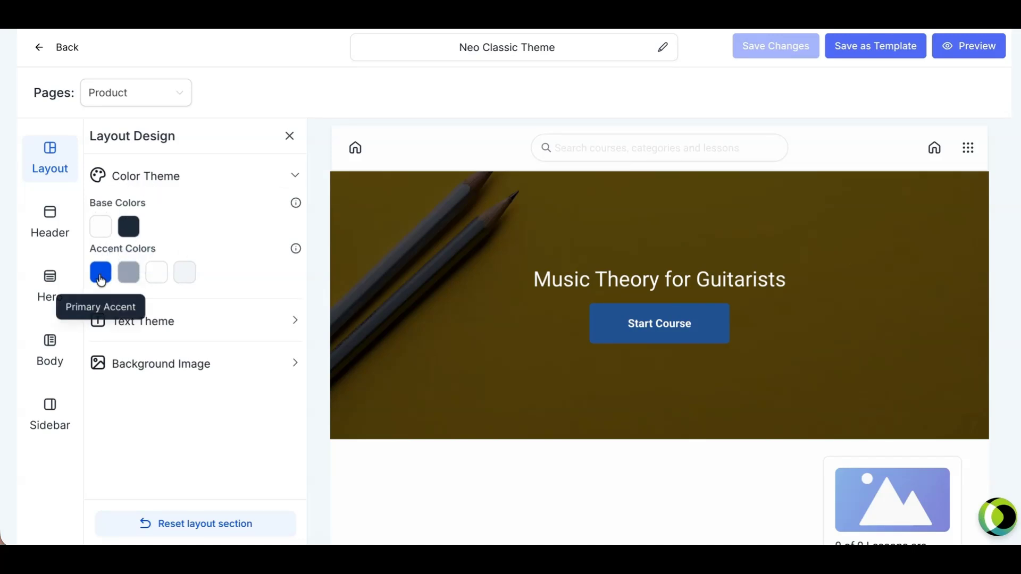
{"action": "left_click", "coordinate": [291, 321]}
{"action": "scroll", "coordinate": [231, 254], "scroll_direction": "down", "scroll_amount": 2}
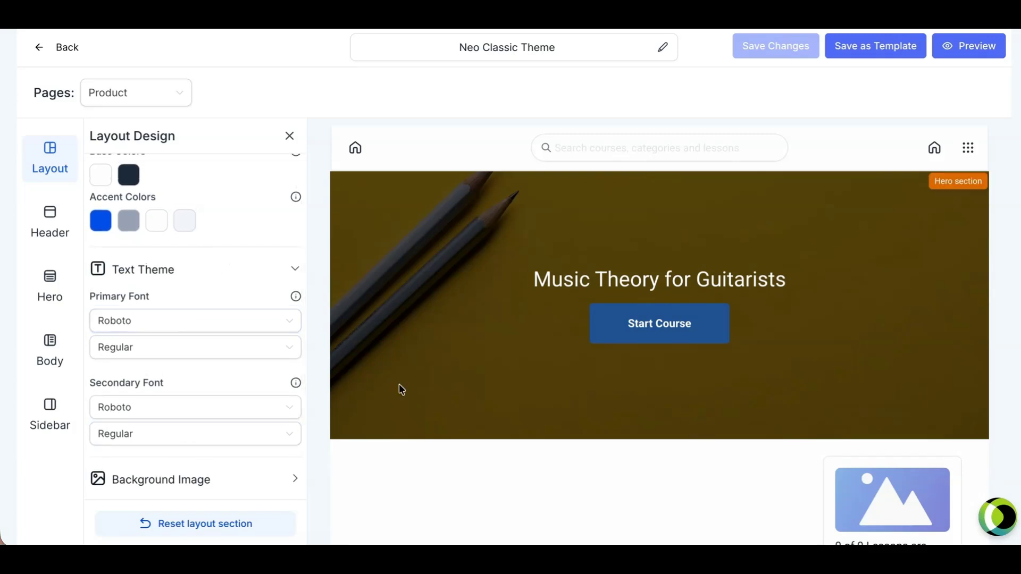
{"action": "left_click", "coordinate": [275, 321]}
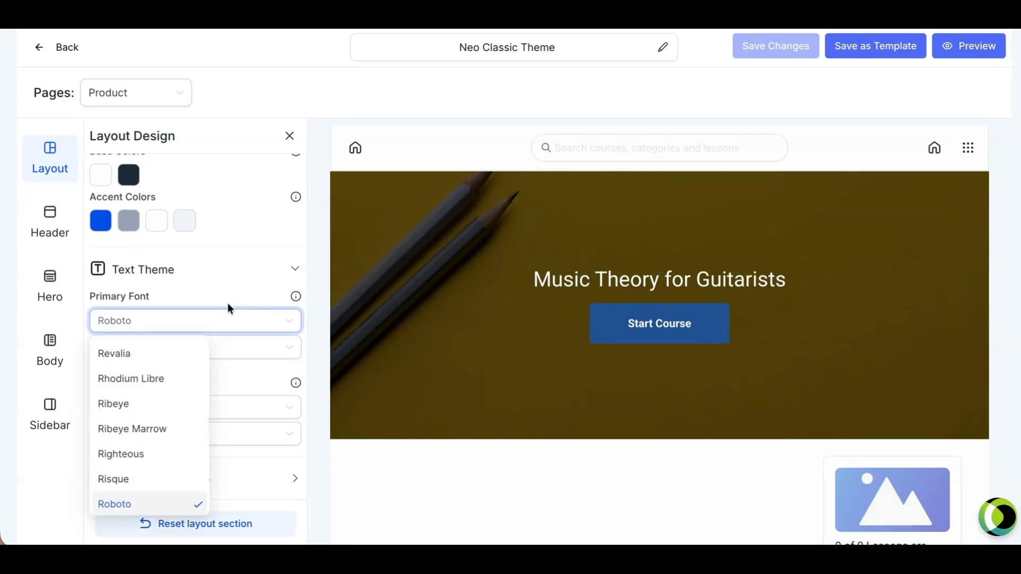
{"action": "scroll", "coordinate": [123, 425], "scroll_direction": "down", "scroll_amount": 3}
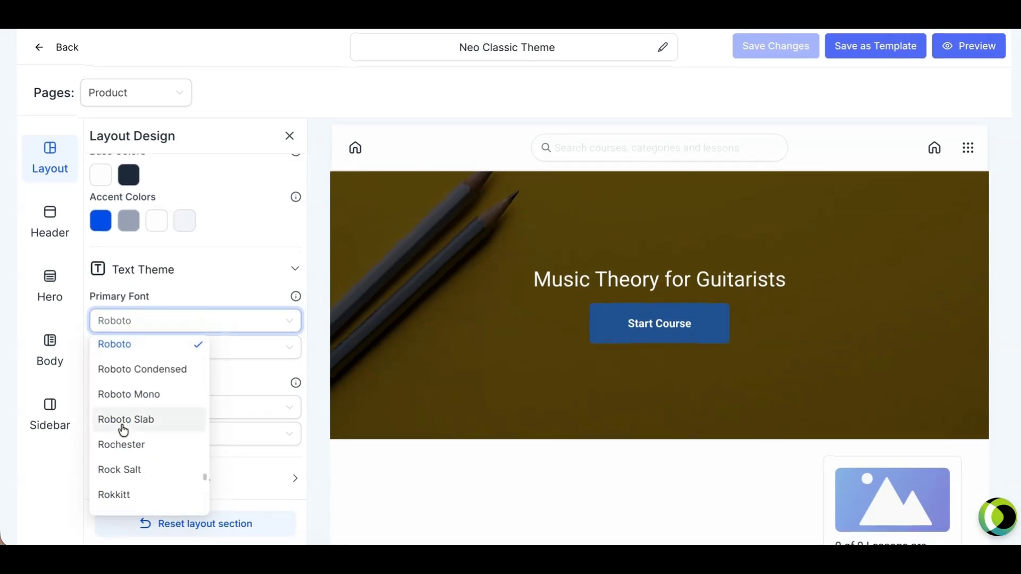
{"action": "scroll", "coordinate": [123, 430], "scroll_direction": "up", "scroll_amount": 10}
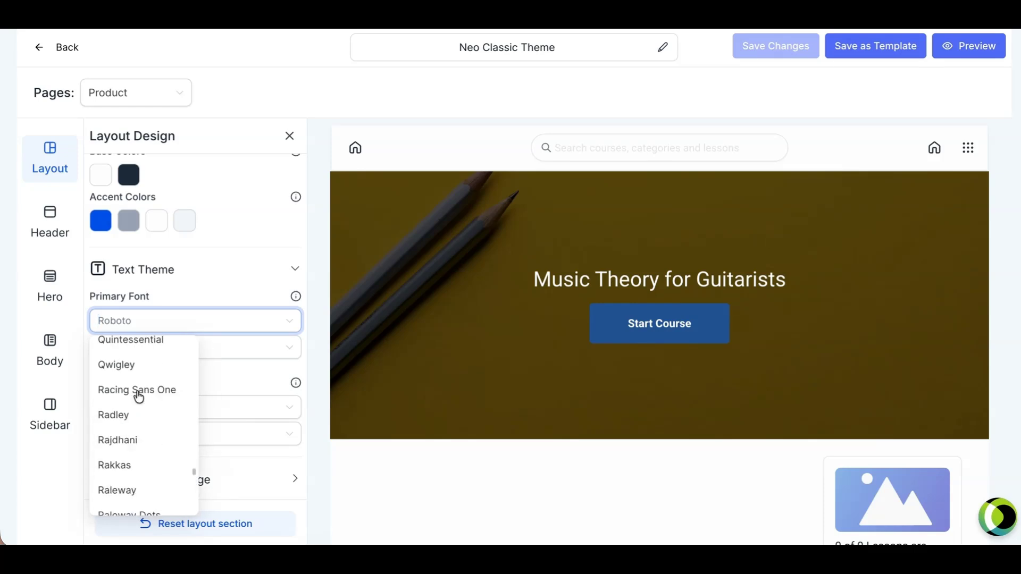
{"action": "scroll", "coordinate": [139, 397], "scroll_direction": "up", "scroll_amount": 4}
{"action": "left_click", "coordinate": [326, 326]}
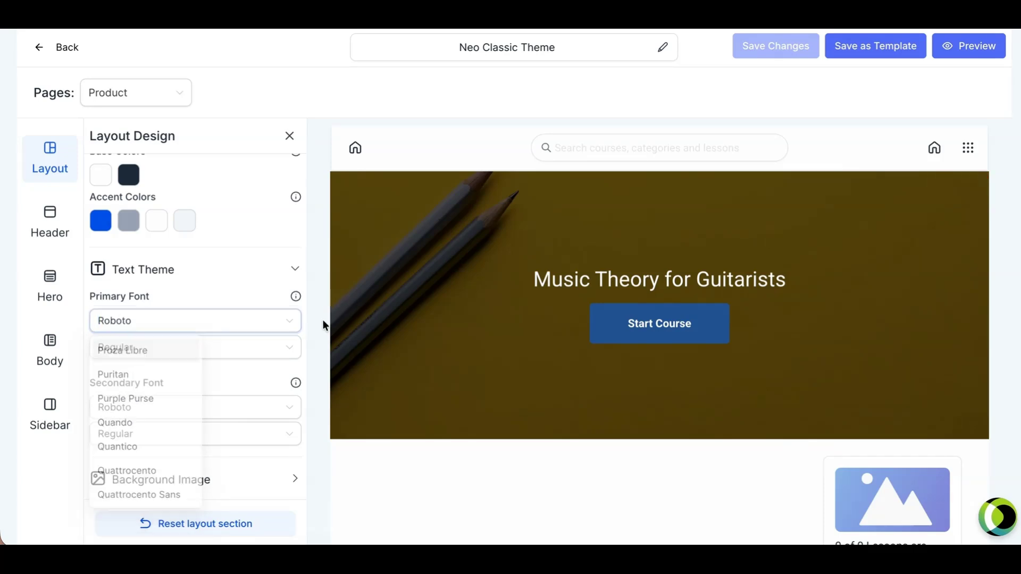
{"action": "left_click", "coordinate": [279, 479]}
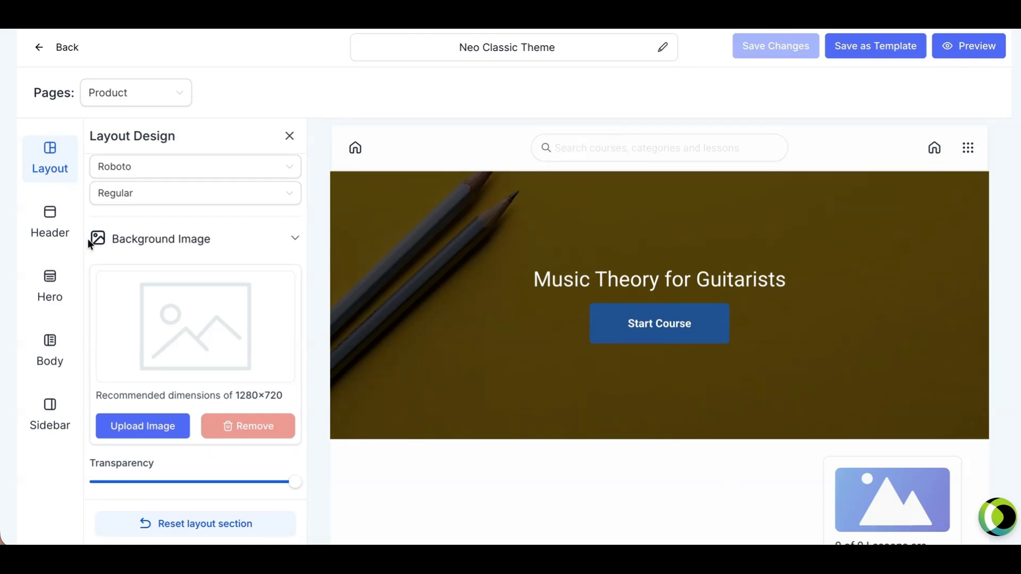
Try the teal brand color for the header icons, and set the header's icon color to Light Green
{"action": "left_click", "coordinate": [52, 230]}
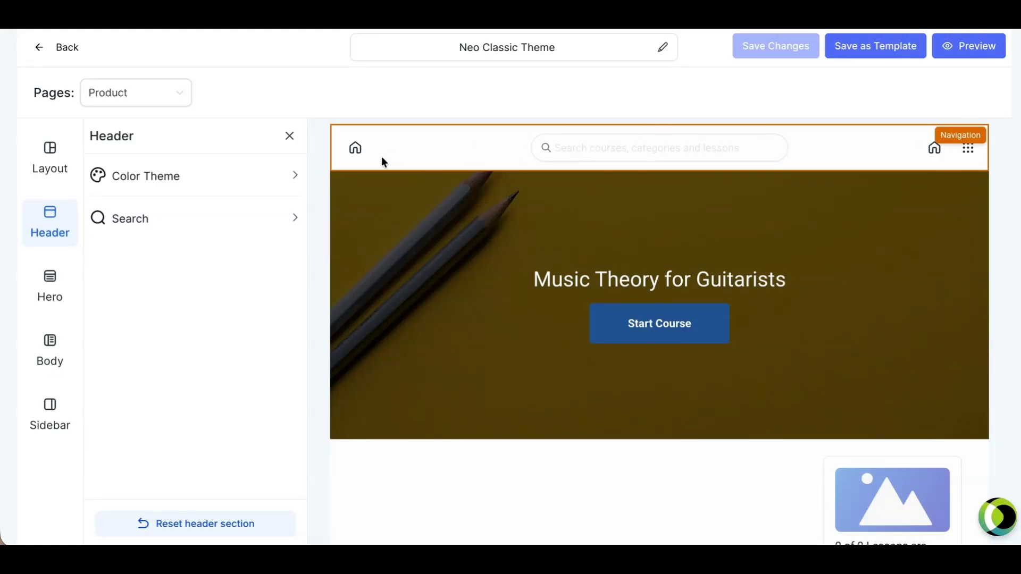
{"action": "left_click", "coordinate": [279, 177]}
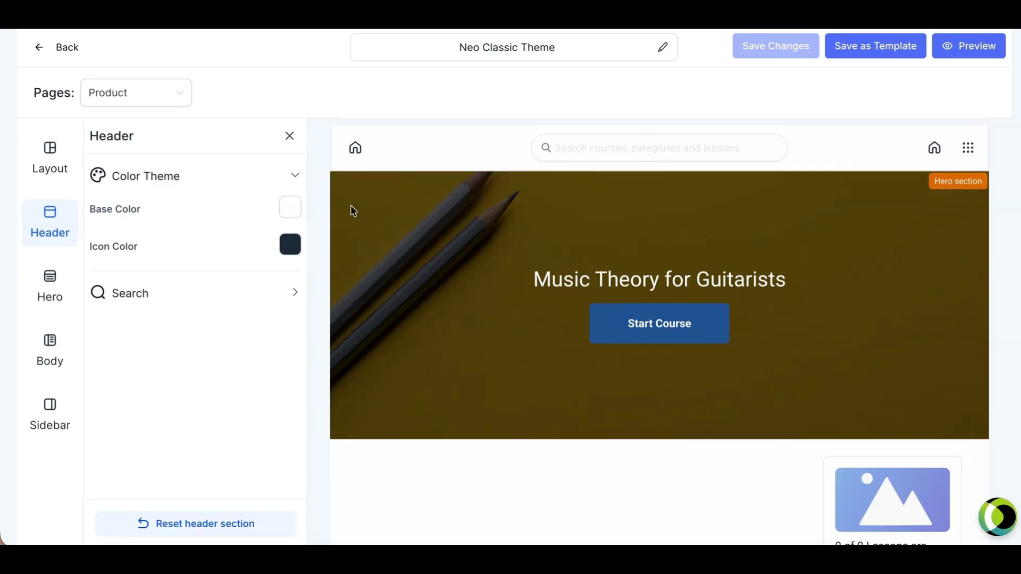
{"action": "left_click", "coordinate": [290, 245]}
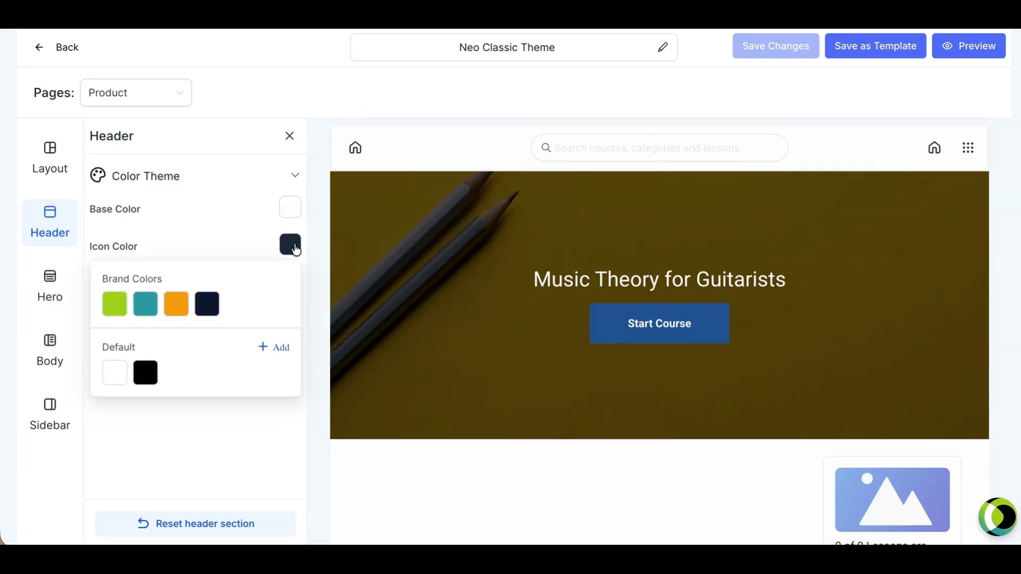
{"action": "left_click", "coordinate": [143, 301]}
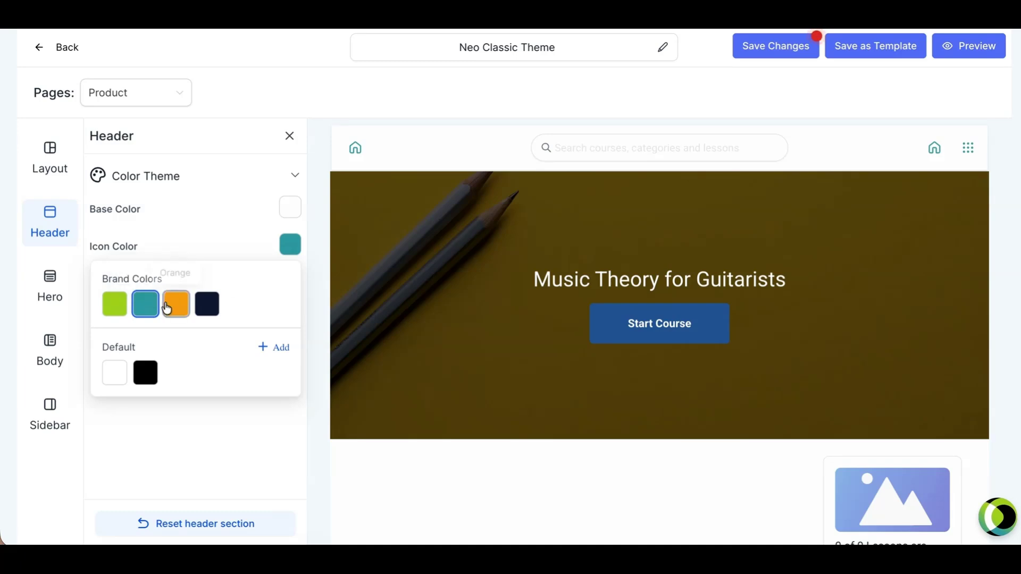
{"action": "left_click", "coordinate": [113, 303]}
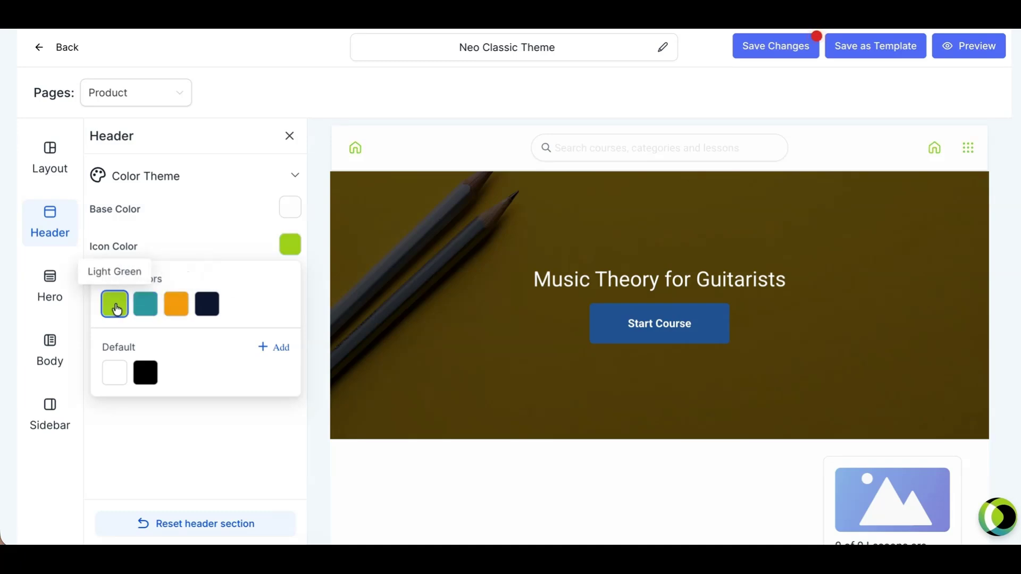
{"action": "left_click", "coordinate": [310, 246]}
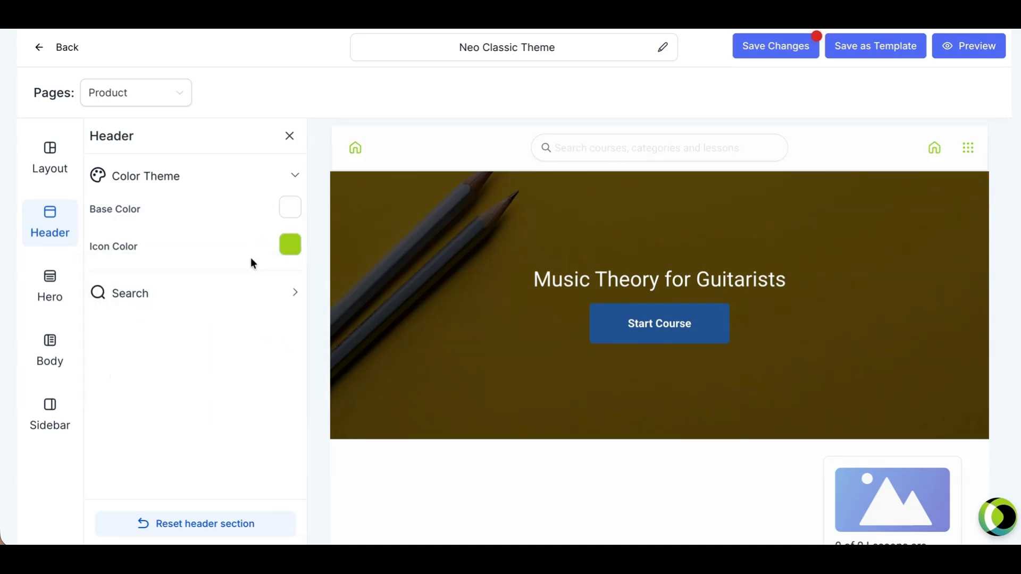
Expand the header's search settings to examine the colors and placeholder text, and collapse them again
{"action": "left_click", "coordinate": [293, 303]}
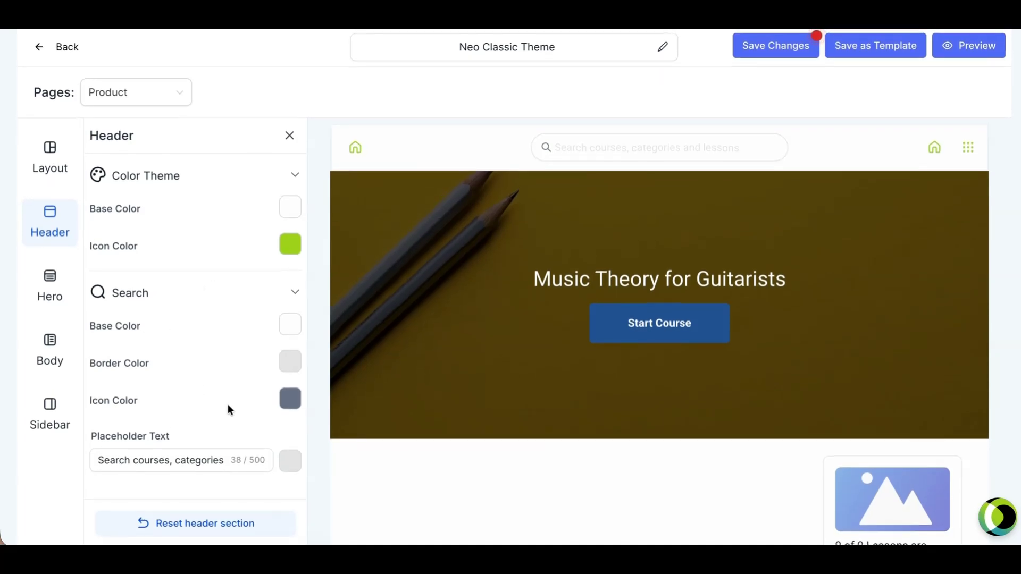
{"action": "left_click", "coordinate": [218, 457]}
{"action": "triple_click", "coordinate": [218, 456]}
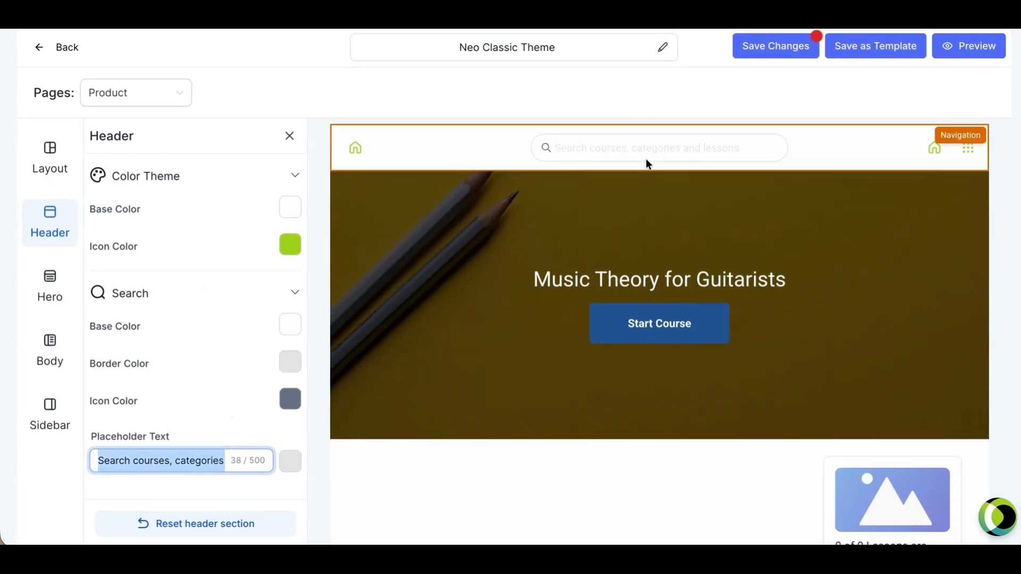
{"action": "left_click", "coordinate": [220, 413]}
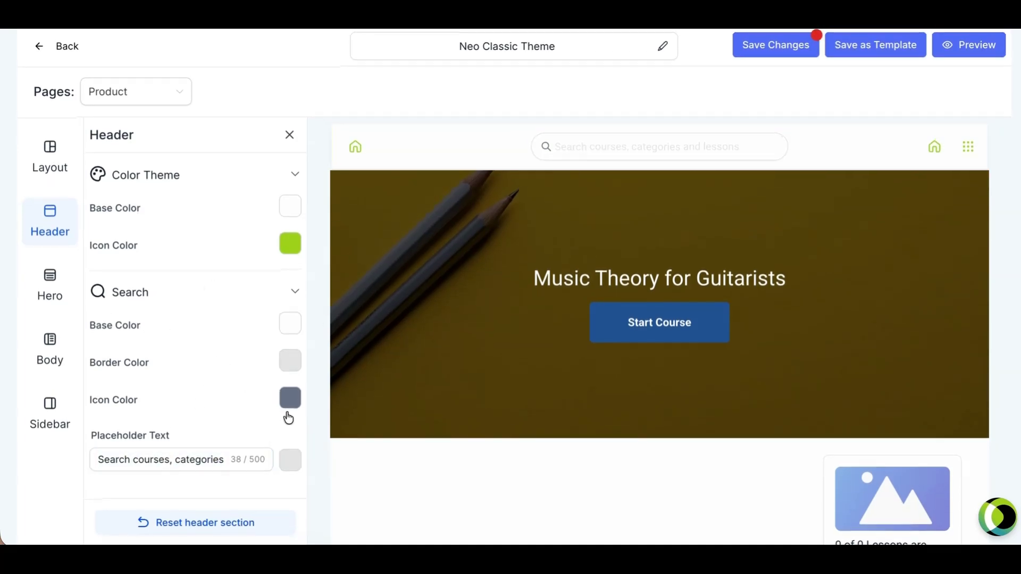
{"action": "left_click", "coordinate": [291, 287]}
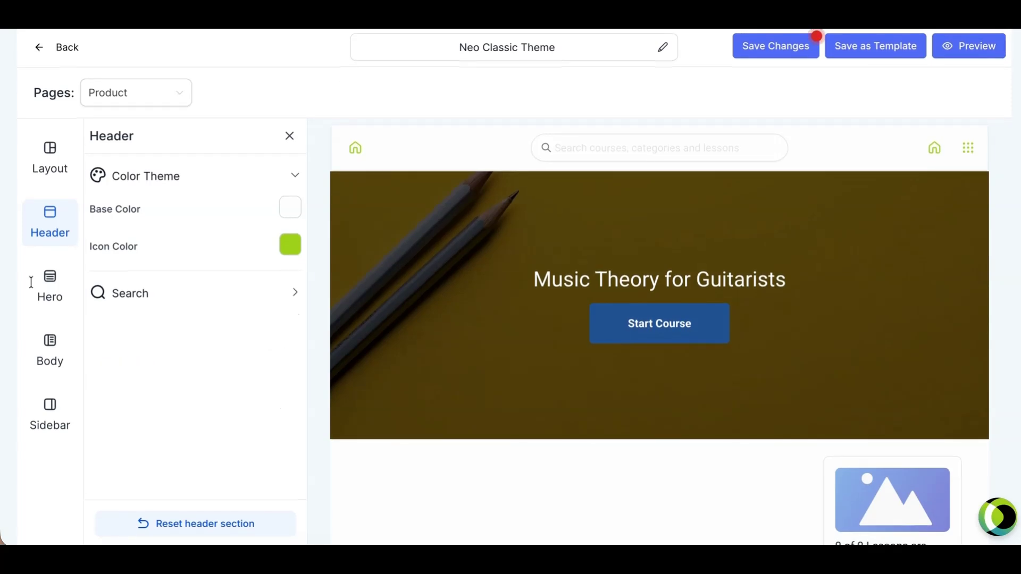
Open the hero section's appearance settings, hide the hero and show it again
{"action": "left_click", "coordinate": [51, 290]}
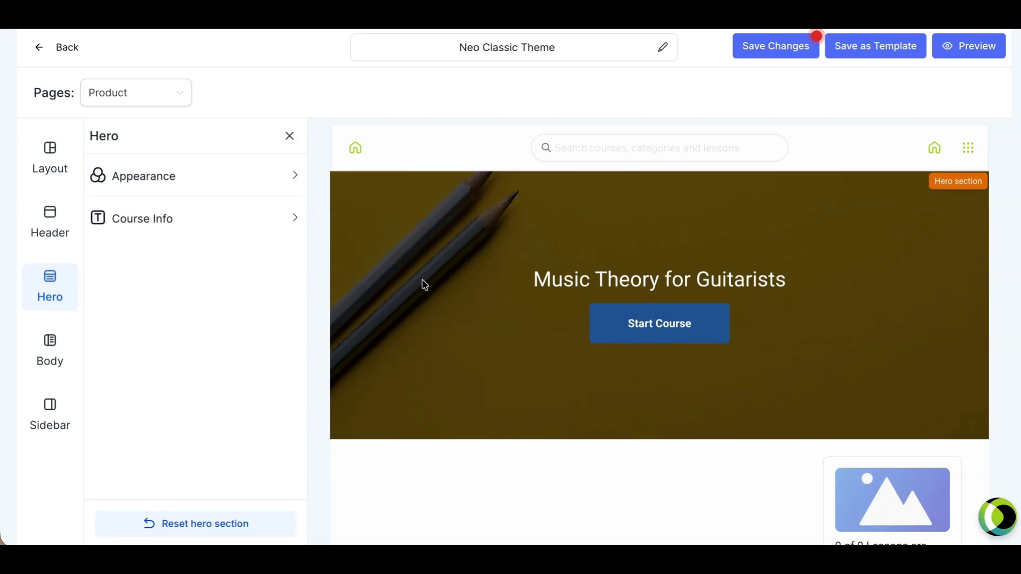
{"action": "left_click", "coordinate": [274, 176]}
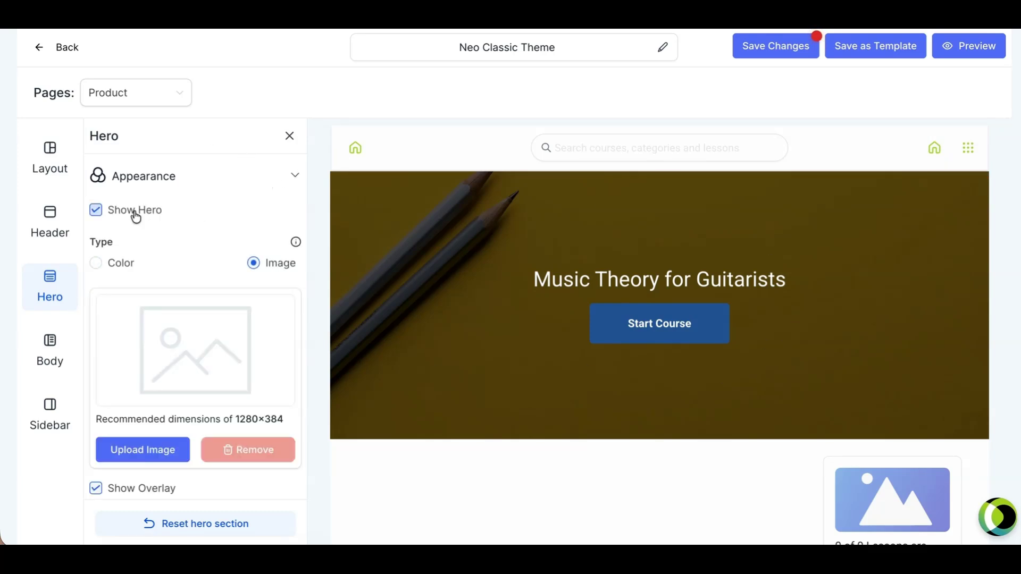
{"action": "left_click", "coordinate": [103, 214]}
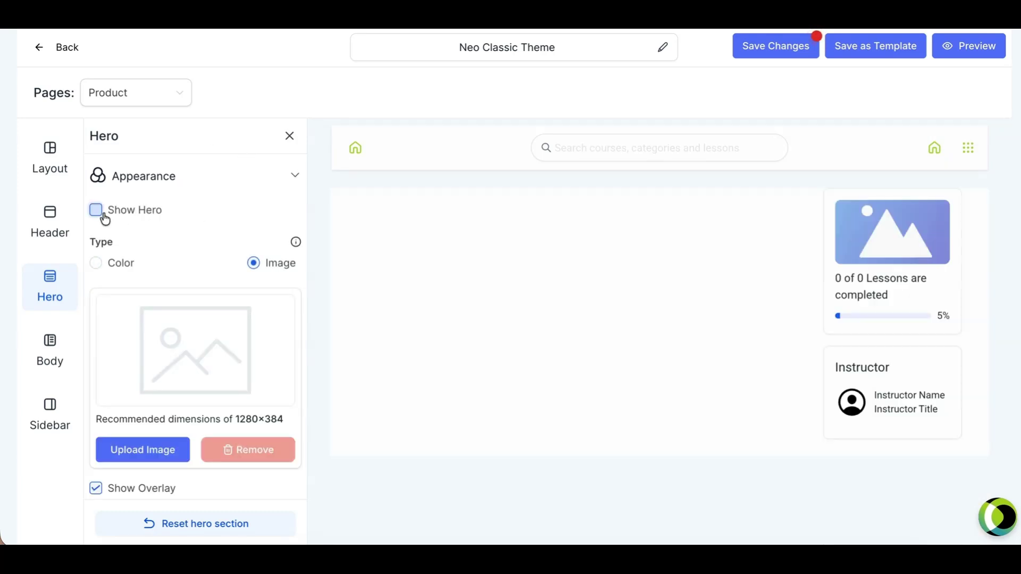
{"action": "left_click", "coordinate": [103, 215]}
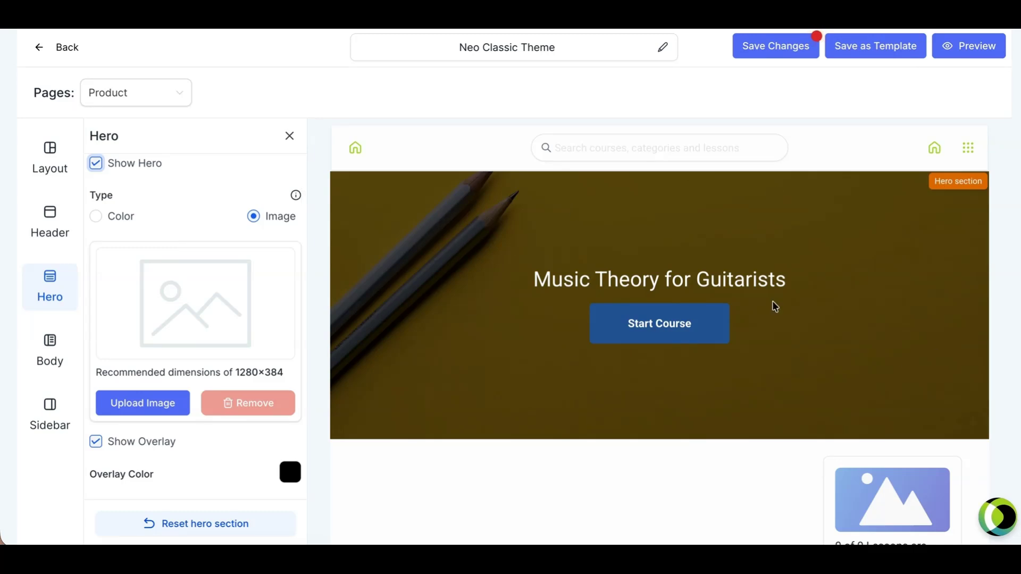
Try Blue and Orange solid colors as the hero background, and switch the hero type back to Image
{"action": "scroll", "coordinate": [218, 308], "scroll_direction": "down", "scroll_amount": 1}
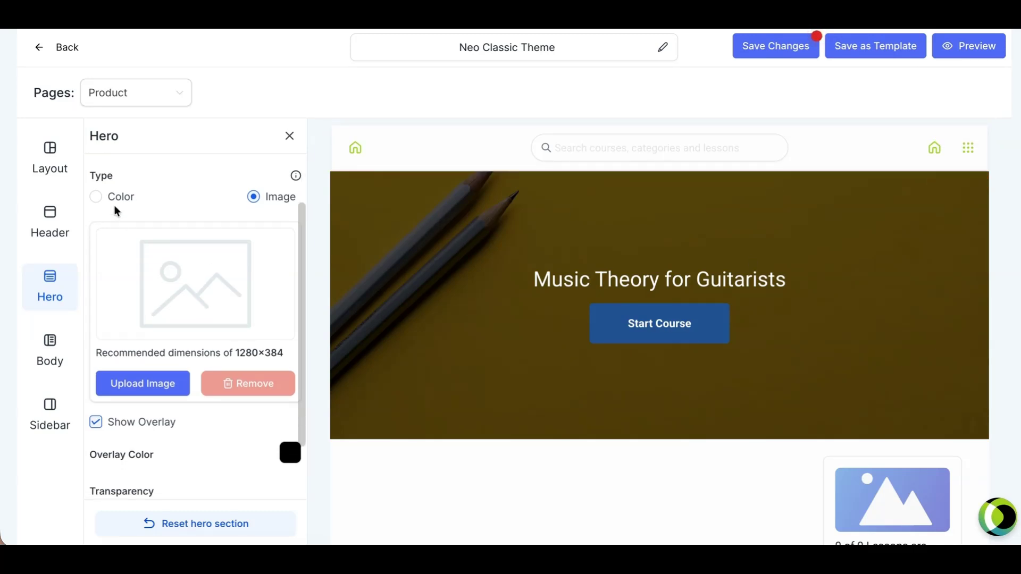
{"action": "left_click", "coordinate": [97, 198]}
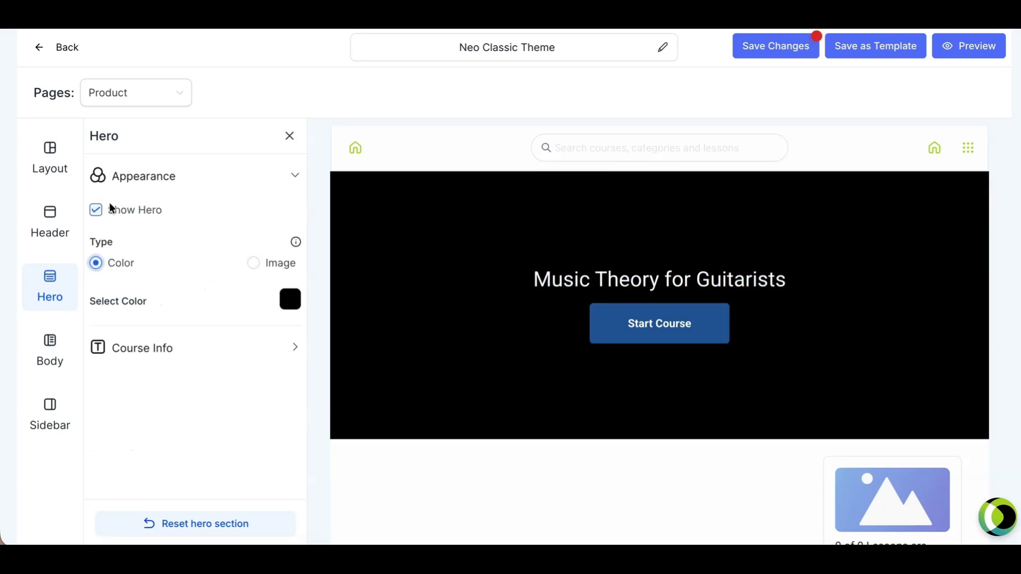
{"action": "left_click", "coordinate": [290, 295]}
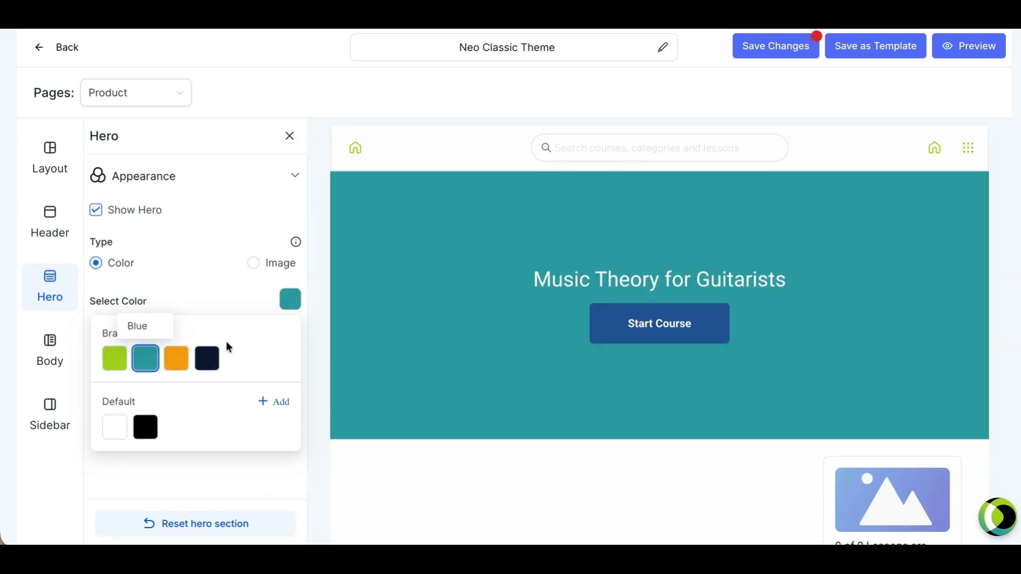
{"action": "left_click", "coordinate": [176, 358]}
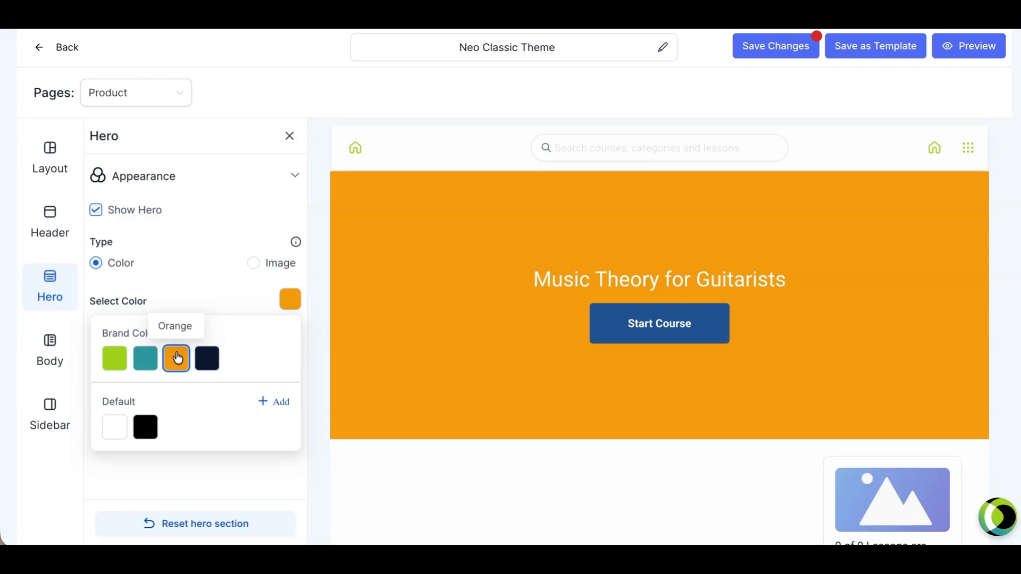
{"action": "left_click", "coordinate": [196, 276]}
{"action": "left_click", "coordinate": [254, 263]}
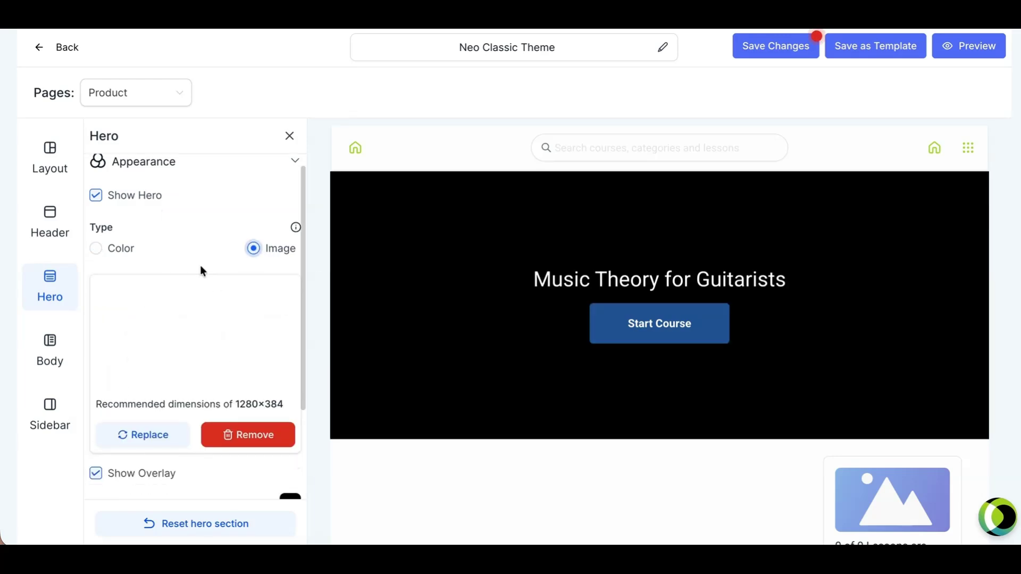
Set the hero image's overlay color to Dark Blue and the overlay transparency to 58
{"action": "scroll", "coordinate": [202, 240], "scroll_direction": "down", "scroll_amount": 1}
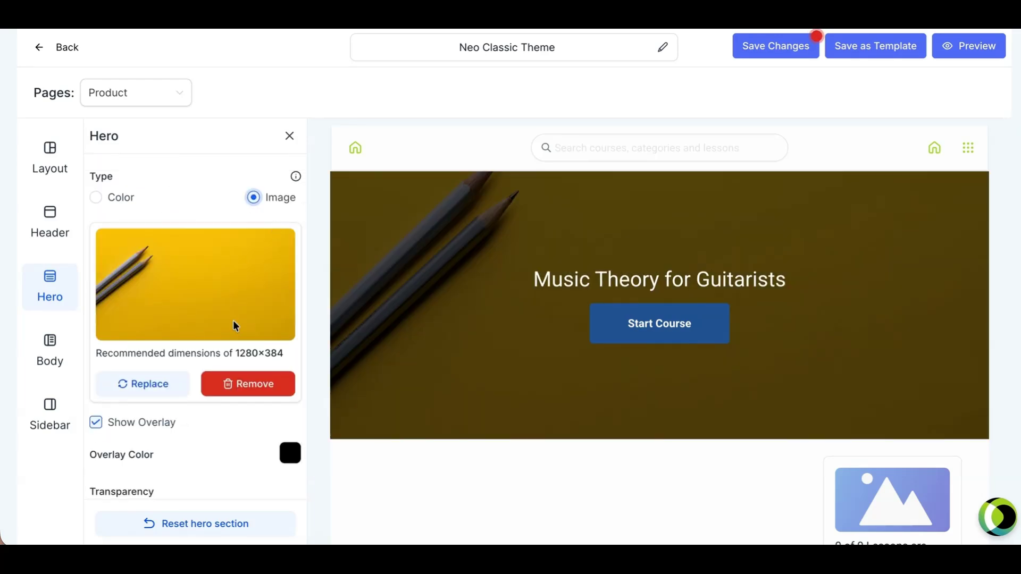
{"action": "scroll", "coordinate": [233, 320], "scroll_direction": "down", "scroll_amount": 2}
{"action": "scroll", "coordinate": [215, 238], "scroll_direction": "up", "scroll_amount": 1}
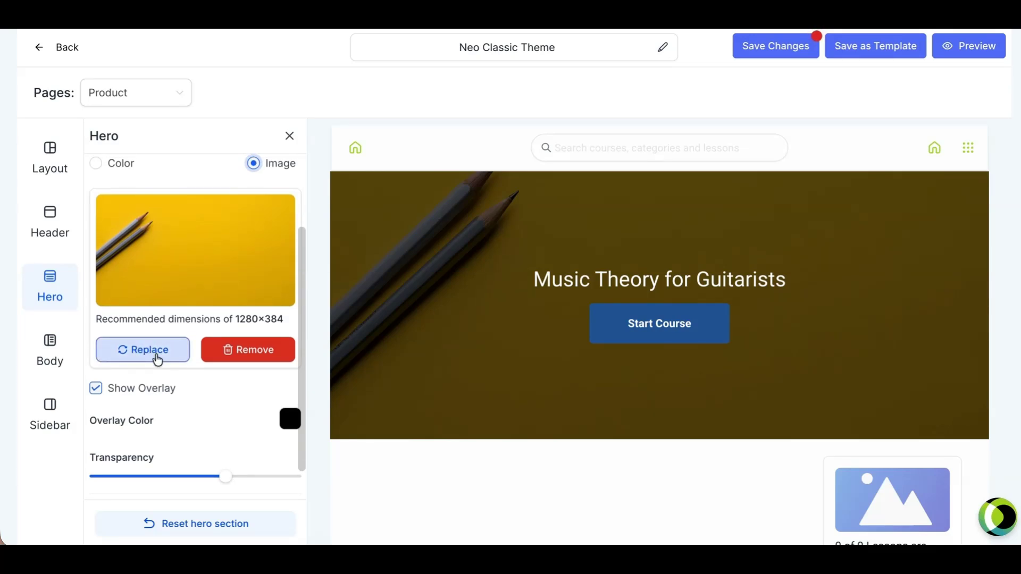
{"action": "scroll", "coordinate": [205, 380], "scroll_direction": "down", "scroll_amount": 1}
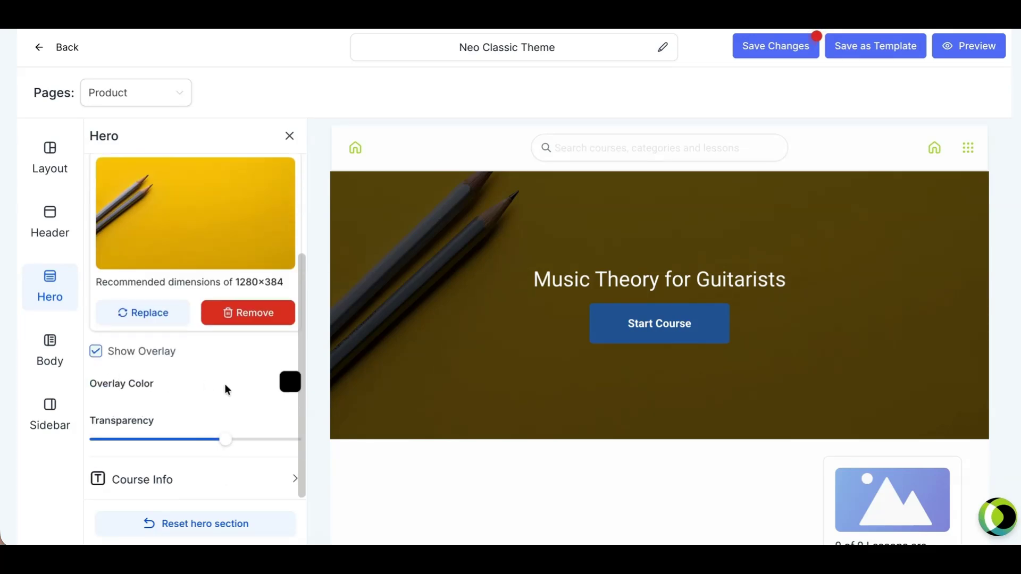
{"action": "left_click", "coordinate": [282, 388]}
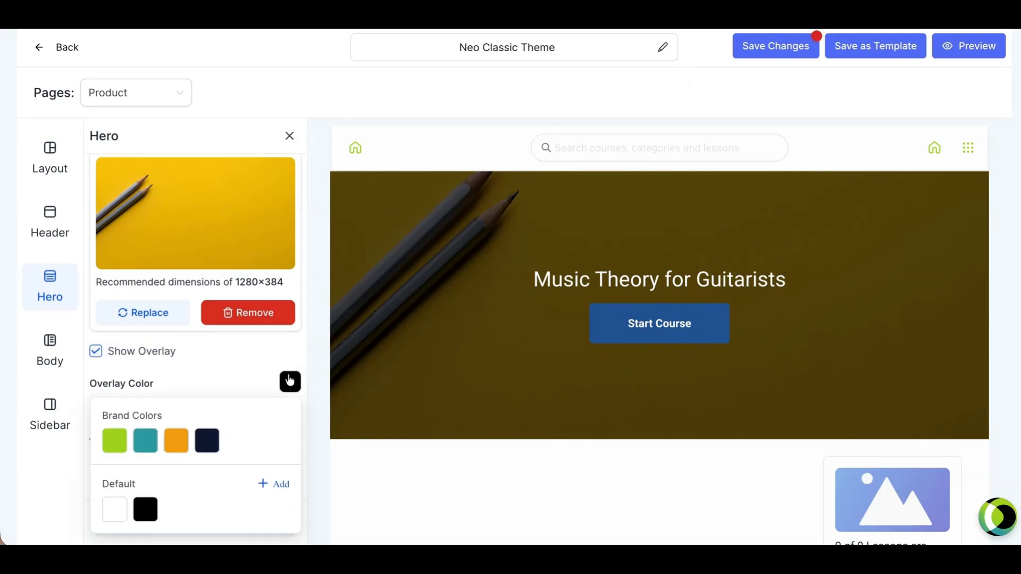
{"action": "left_click", "coordinate": [117, 451]}
{"action": "left_click", "coordinate": [144, 446]}
{"action": "left_click", "coordinate": [212, 439]}
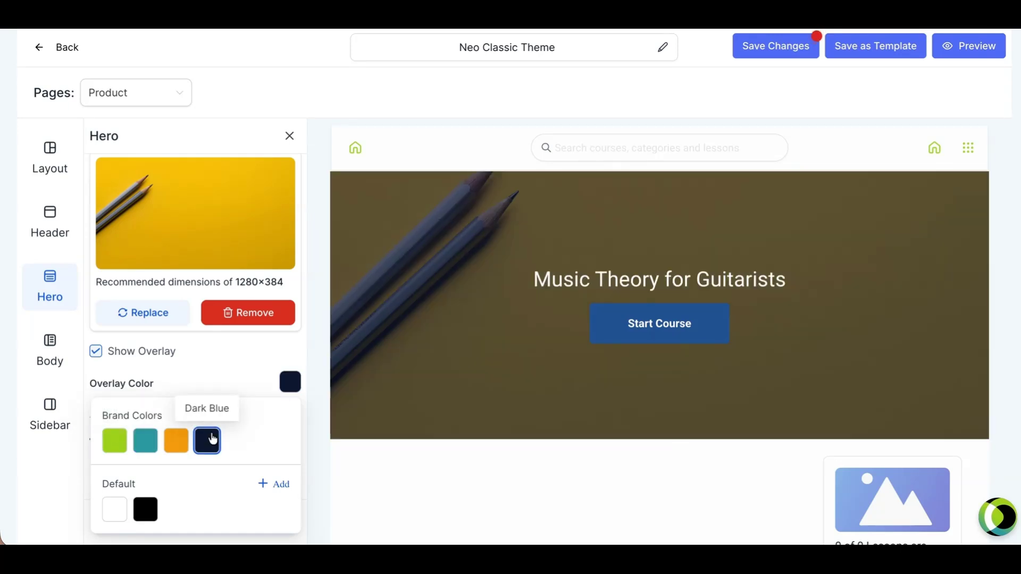
{"action": "left_click", "coordinate": [180, 385]}
{"action": "mouse_move", "coordinate": [225, 443]}
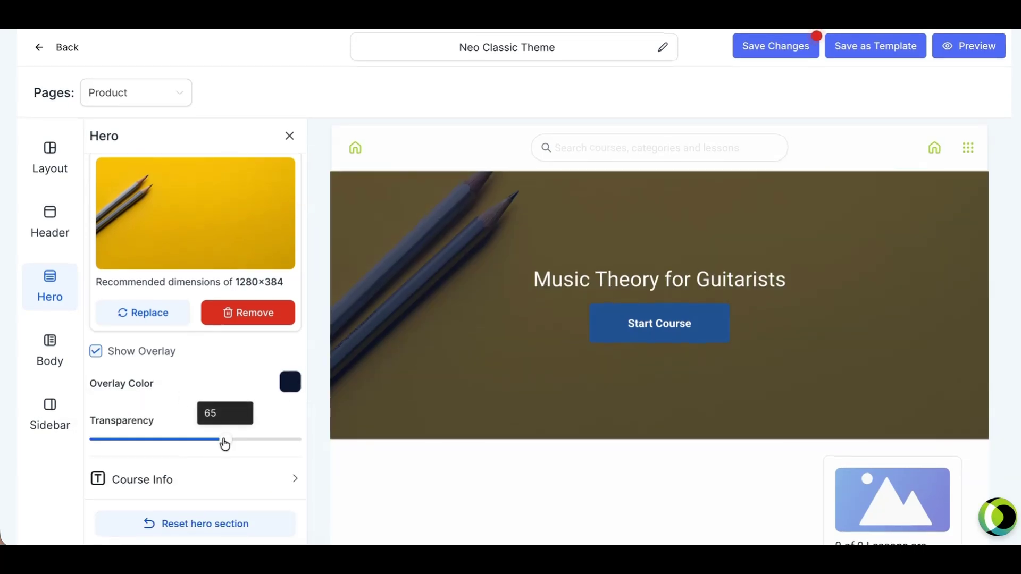
{"action": "mouse_move", "coordinate": [225, 442]}
{"action": "left_mouse_down"}
{"action": "mouse_move", "coordinate": [136, 444]}
{"action": "mouse_move", "coordinate": [211, 442]}
{"action": "left_mouse_up"}
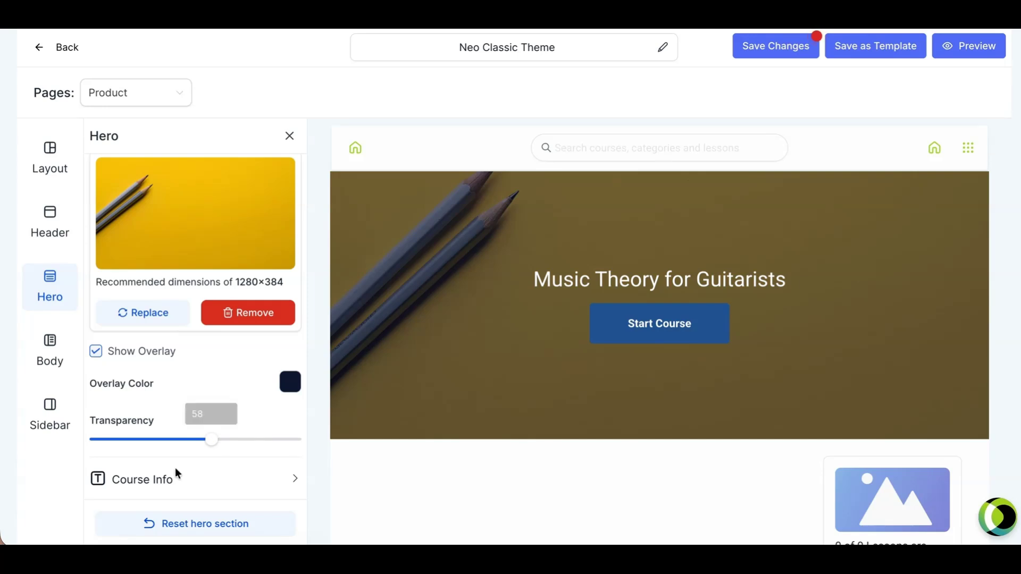
Expand the hero's course info settings and enter "This is a description." as the course description
{"action": "left_click", "coordinate": [296, 483]}
{"action": "scroll", "coordinate": [266, 388], "scroll_direction": "down", "scroll_amount": 5}
{"action": "left_click", "coordinate": [117, 286]}
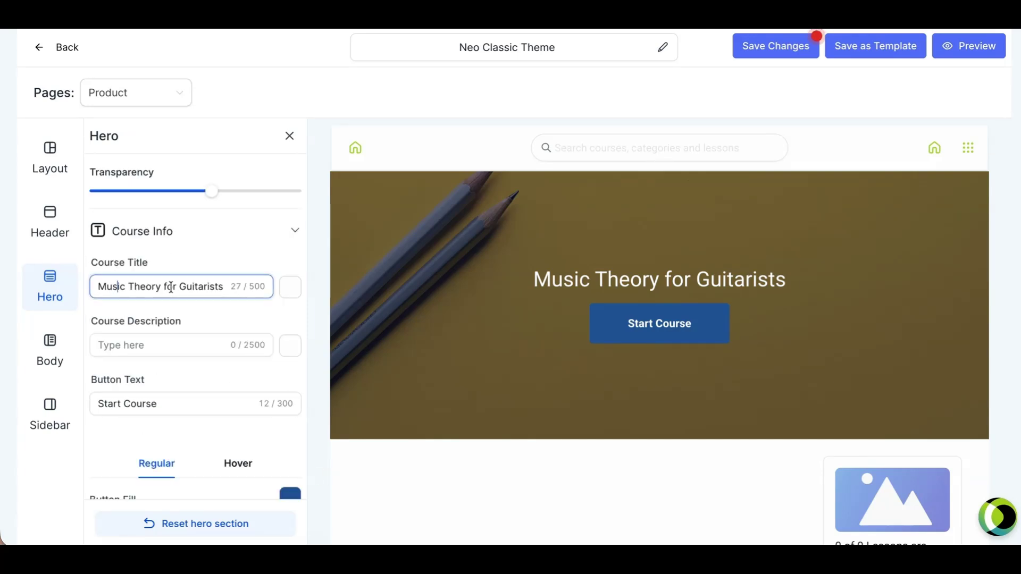
{"action": "left_click", "coordinate": [187, 287]}
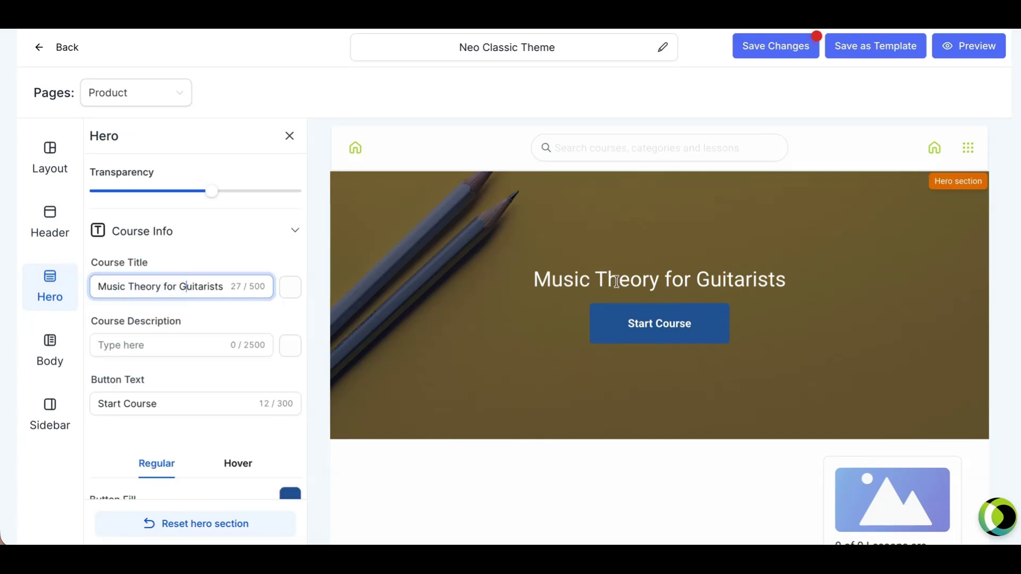
{"action": "left_click", "coordinate": [167, 351]}
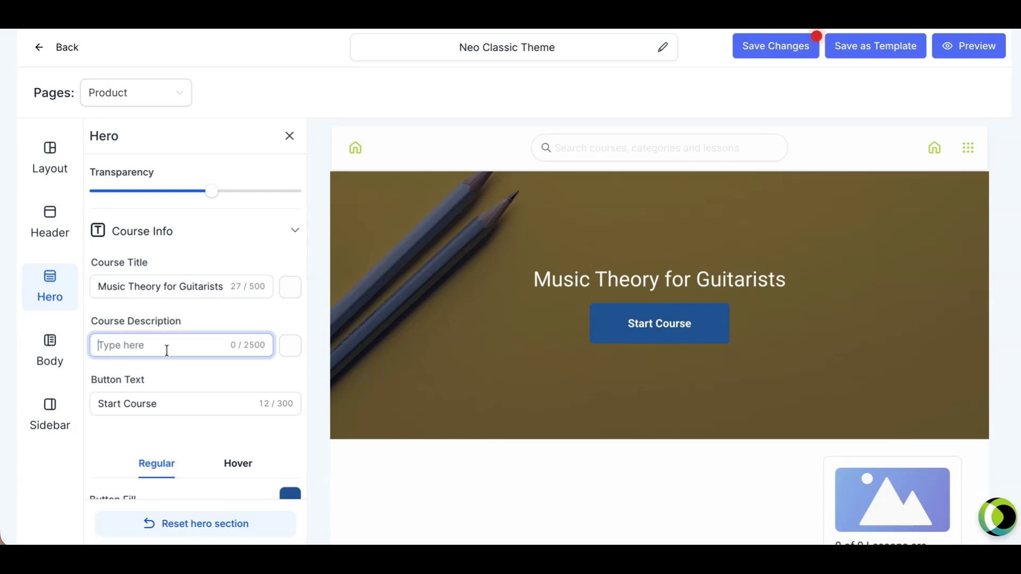
{"action": "type", "text": "This is a descrip"}
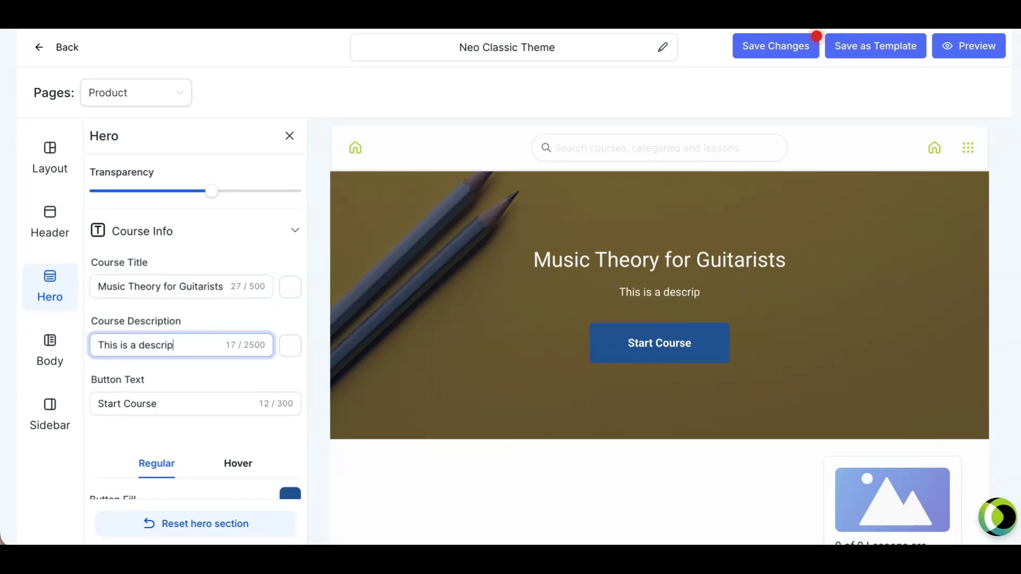
{"action": "type", "text": "tion."}
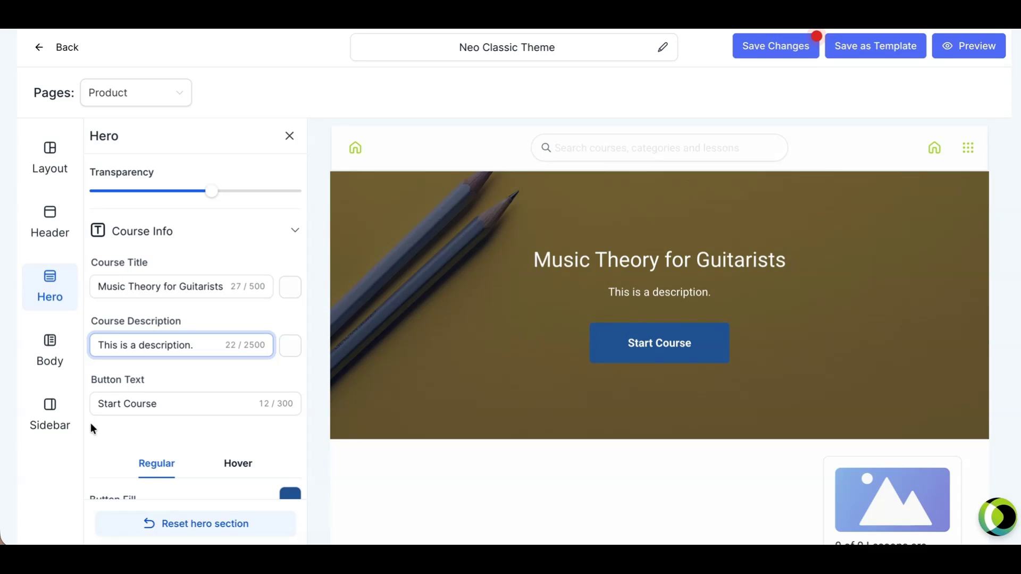
Review the hero button's text and set its hover fill color to the green brand color
{"action": "left_click", "coordinate": [167, 402]}
{"action": "scroll", "coordinate": [169, 405], "scroll_direction": "down", "scroll_amount": 1}
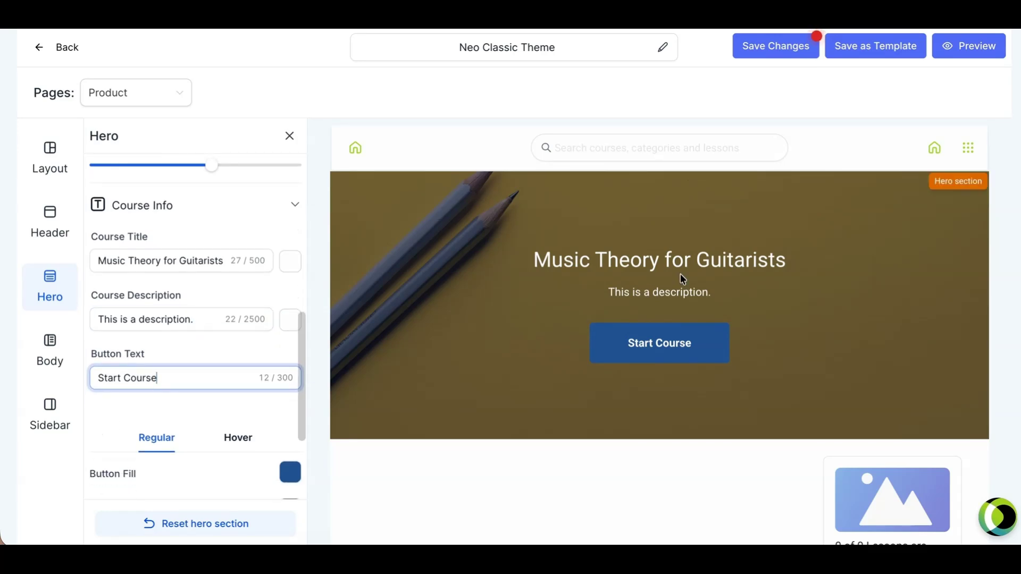
{"action": "scroll", "coordinate": [212, 340], "scroll_direction": "down", "scroll_amount": 3}
{"action": "scroll", "coordinate": [222, 324], "scroll_direction": "down", "scroll_amount": 2}
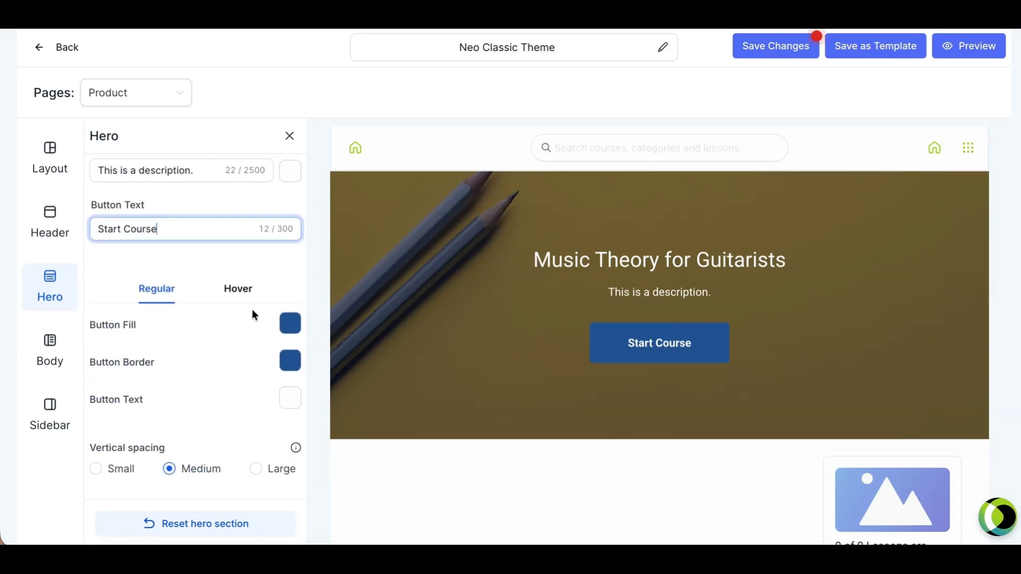
{"action": "left_click", "coordinate": [236, 290]}
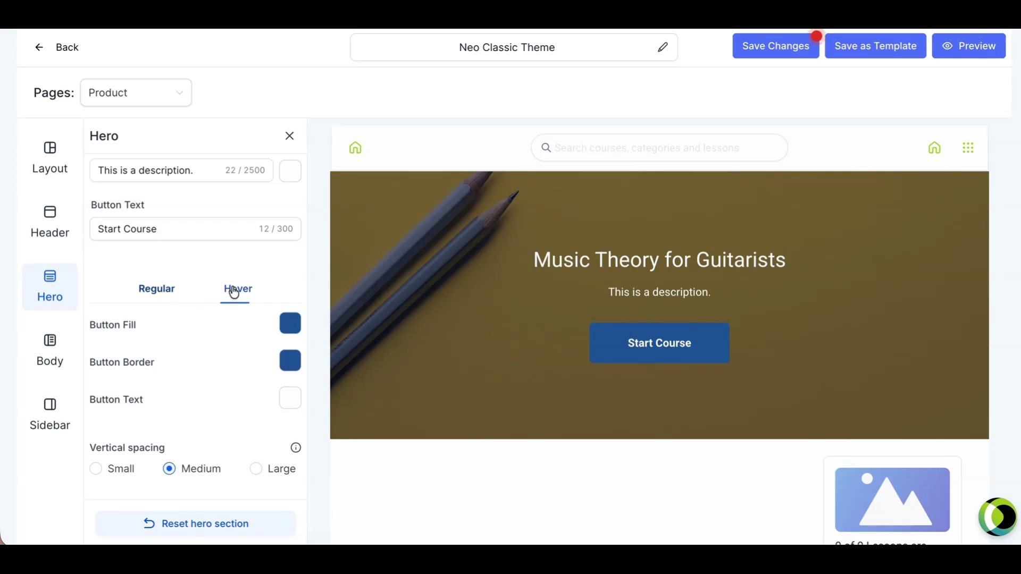
{"action": "left_click", "coordinate": [287, 324]}
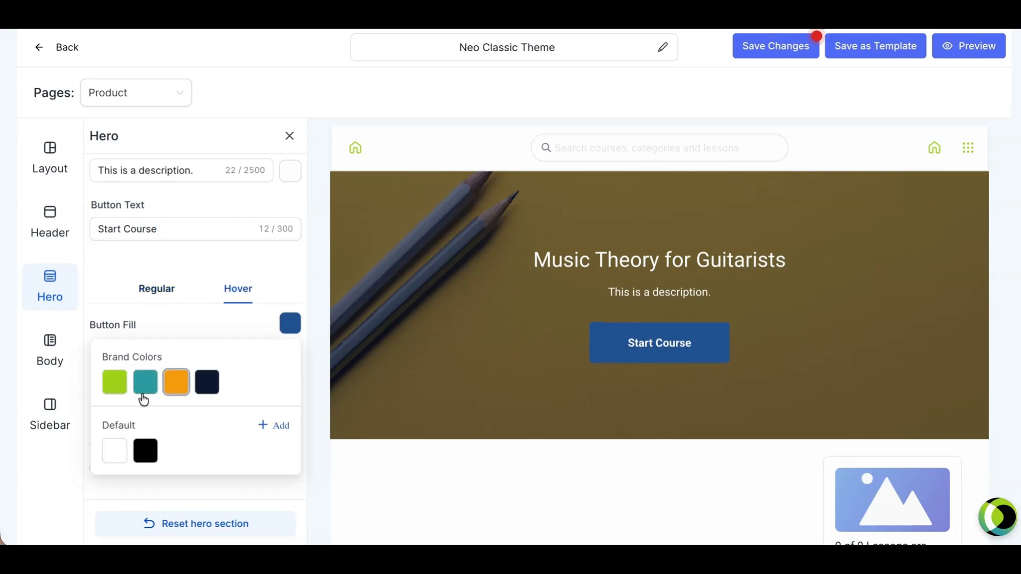
{"action": "left_click", "coordinate": [113, 382]}
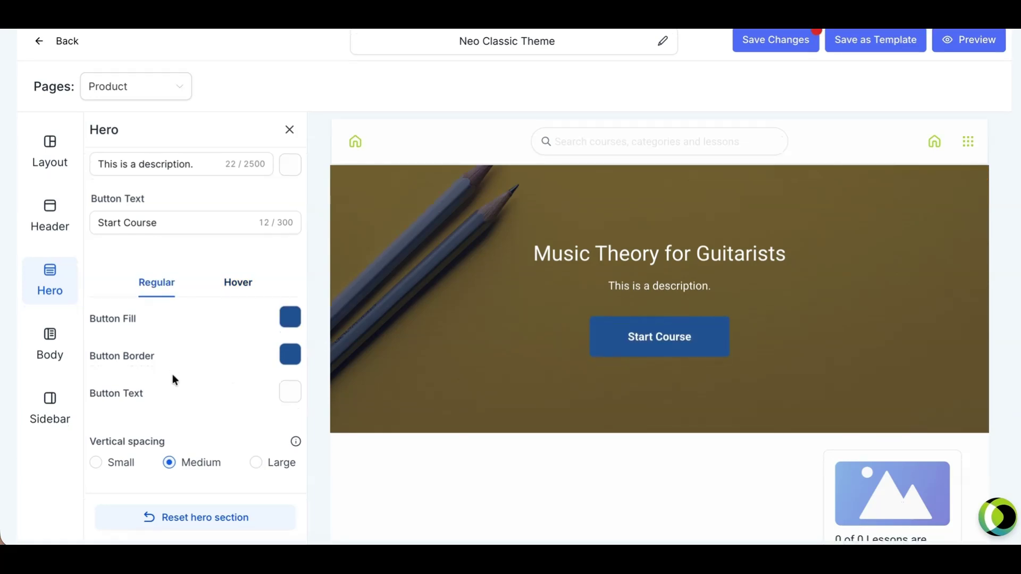
Open the body section's settings, look at the options of its Category Block and return to the block list
{"action": "scroll", "coordinate": [203, 317], "scroll_direction": "up", "scroll_amount": 4}
{"action": "scroll", "coordinate": [203, 318], "scroll_direction": "up", "scroll_amount": 4}
{"action": "scroll", "coordinate": [203, 317], "scroll_direction": "down", "scroll_amount": 8}
{"action": "scroll", "coordinate": [202, 317], "scroll_direction": "up", "scroll_amount": 9}
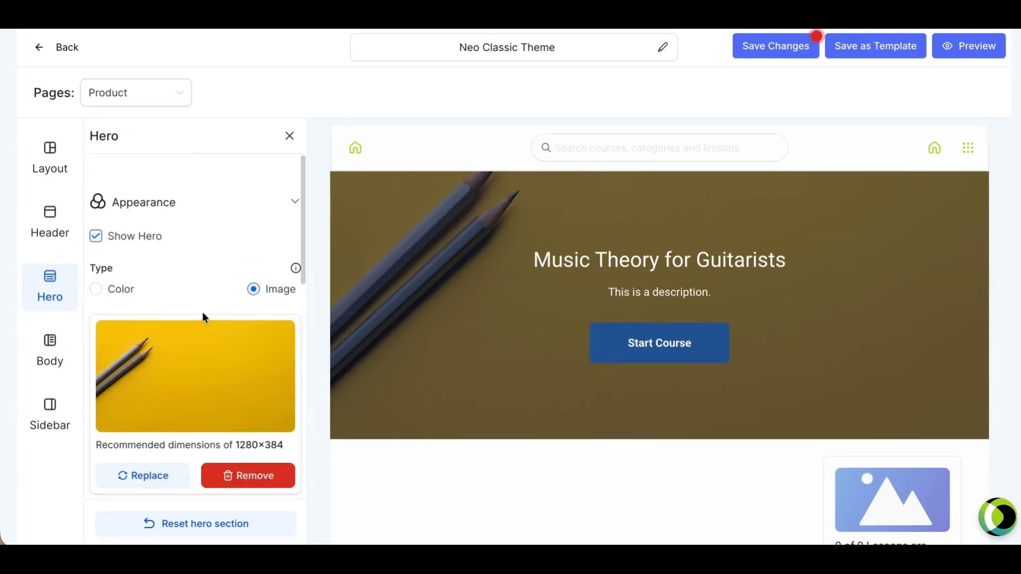
{"action": "left_click", "coordinate": [50, 348]}
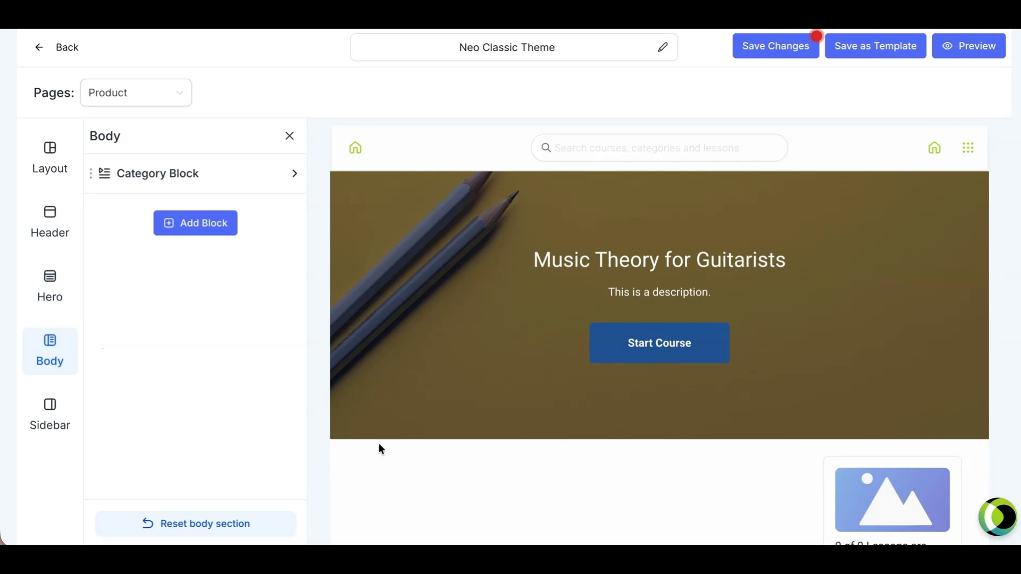
{"action": "scroll", "coordinate": [329, 392], "scroll_direction": "down", "scroll_amount": 4}
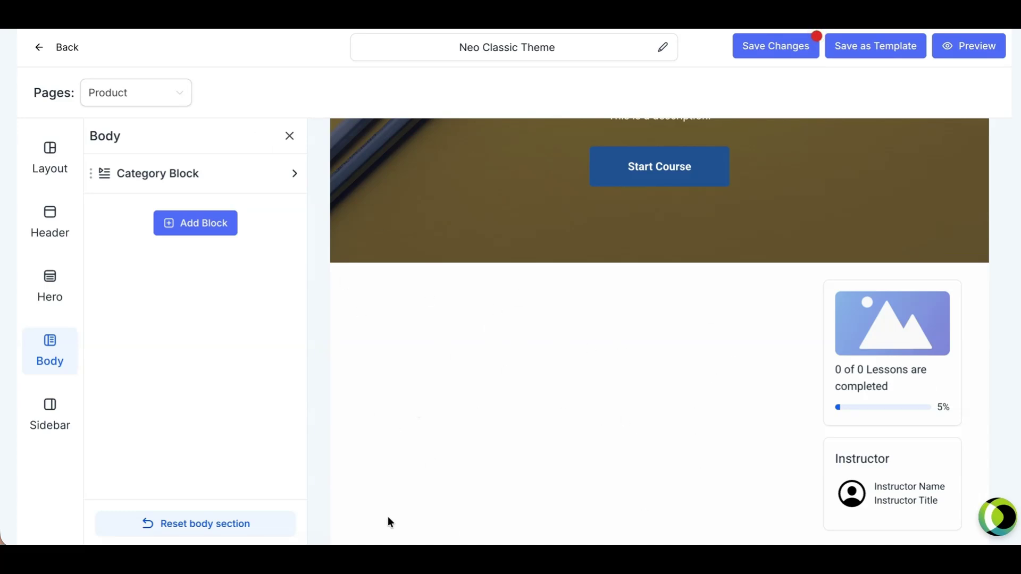
{"action": "left_click", "coordinate": [295, 175]}
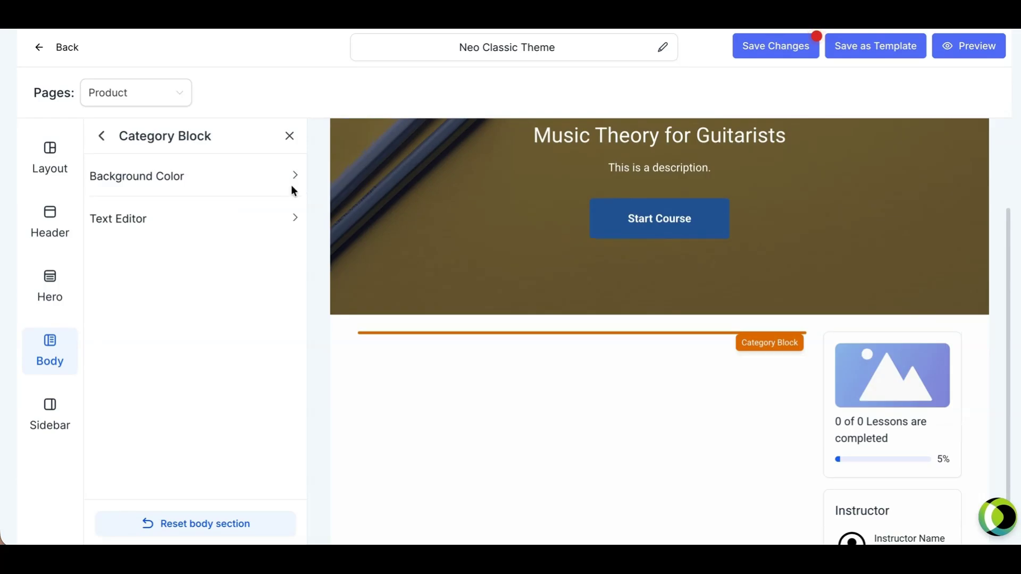
{"action": "left_click", "coordinate": [101, 135]}
Add a custom block to the body section and open its settings
{"action": "left_click", "coordinate": [221, 219]}
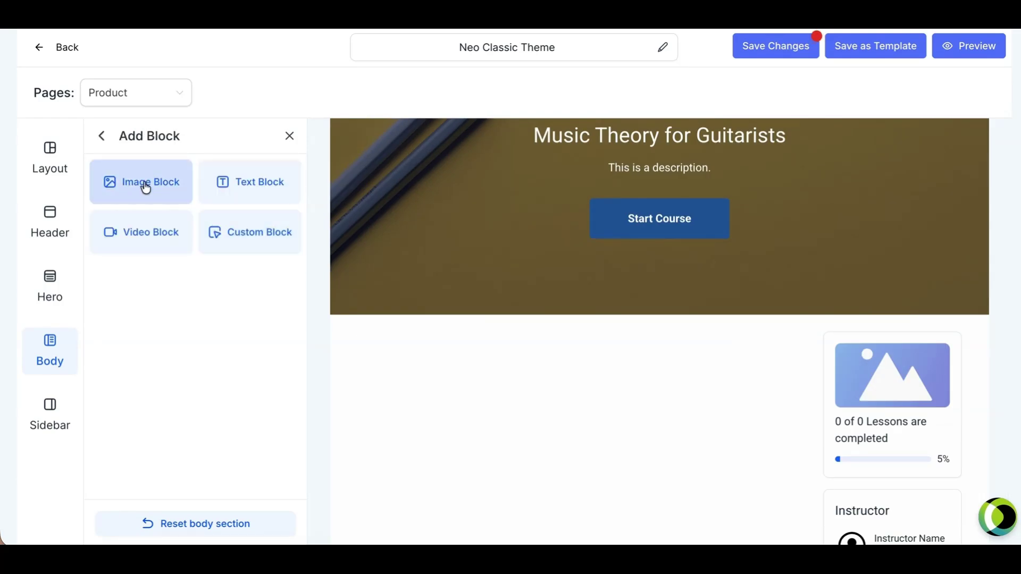
{"action": "left_click", "coordinate": [242, 228]}
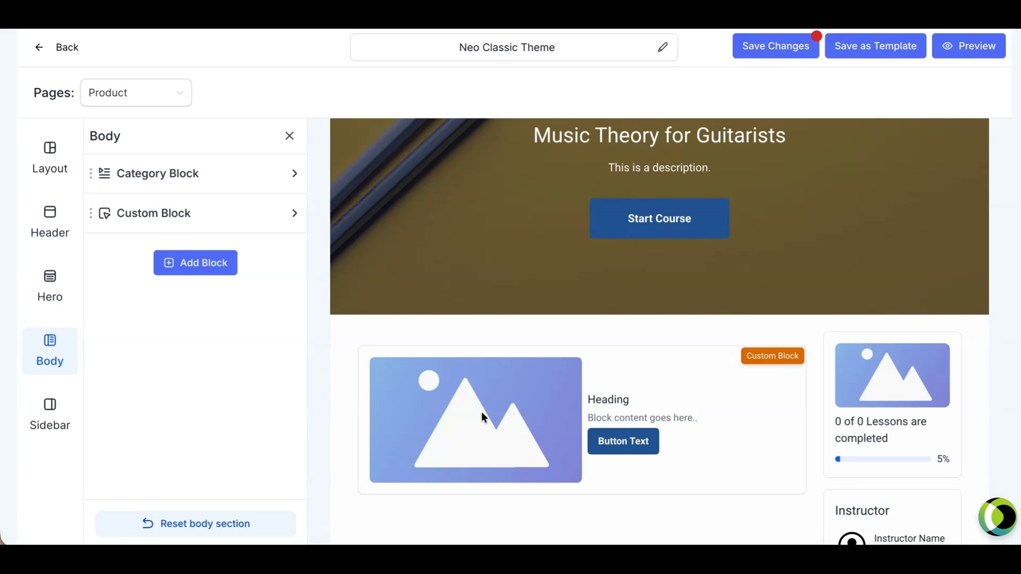
{"action": "left_click", "coordinate": [481, 413]}
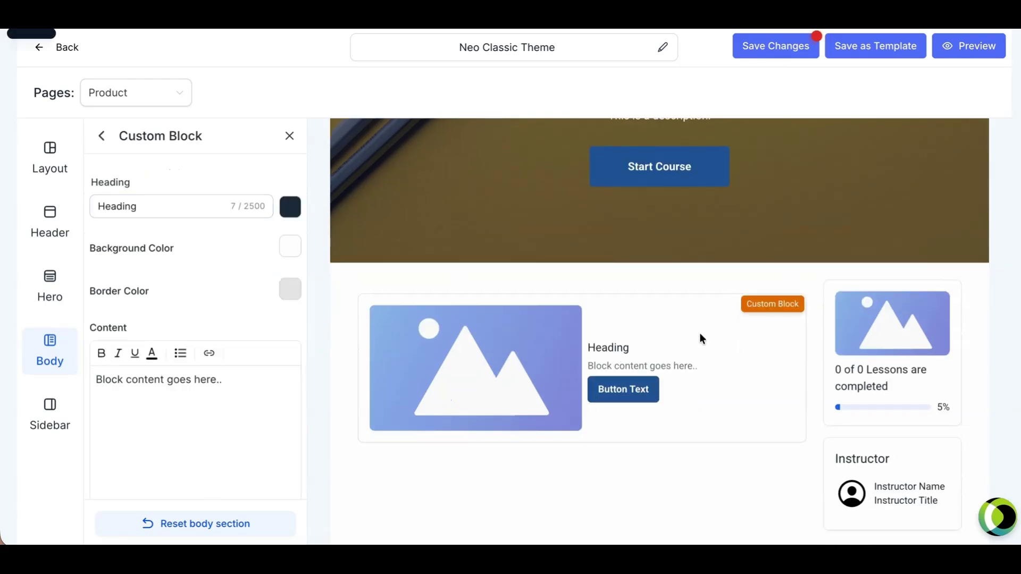
Look through the custom block's content, image and button settings, and delete the block
{"action": "scroll", "coordinate": [216, 409], "scroll_direction": "down", "scroll_amount": 4}
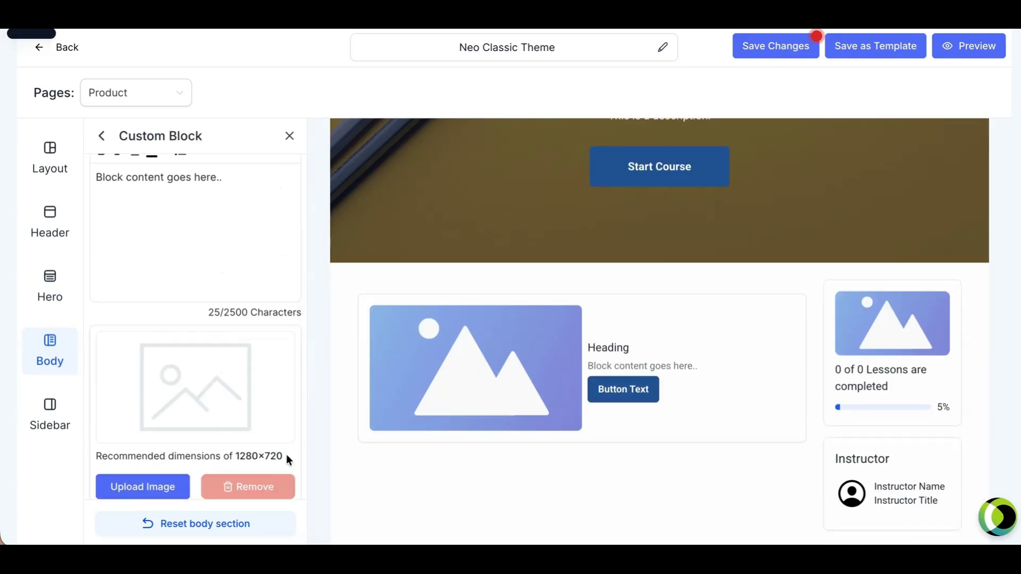
{"action": "scroll", "coordinate": [212, 409], "scroll_direction": "down", "scroll_amount": 1}
{"action": "scroll", "coordinate": [215, 373], "scroll_direction": "up", "scroll_amount": 5}
{"action": "scroll", "coordinate": [218, 343], "scroll_direction": "down", "scroll_amount": 14}
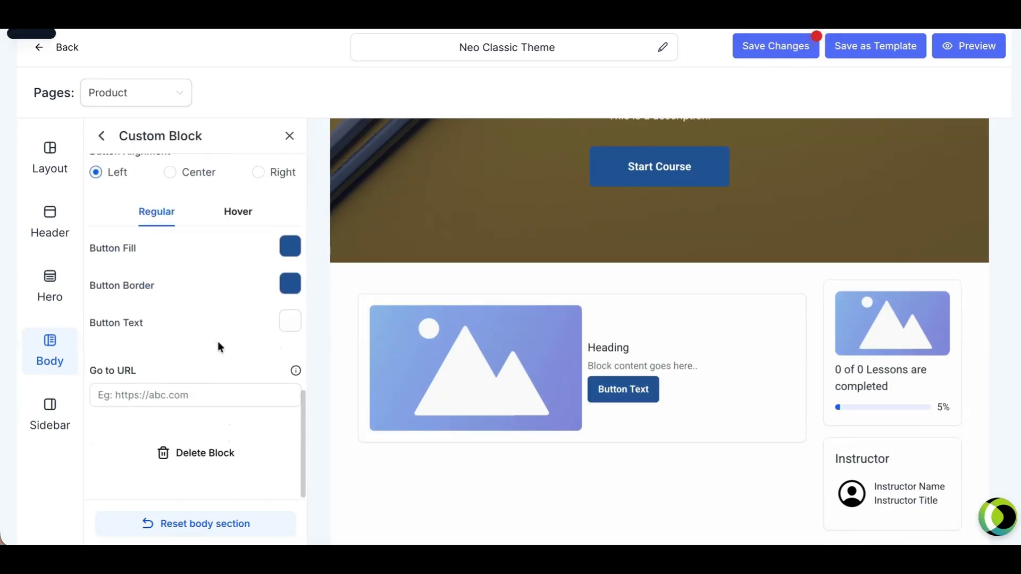
{"action": "left_click", "coordinate": [213, 481]}
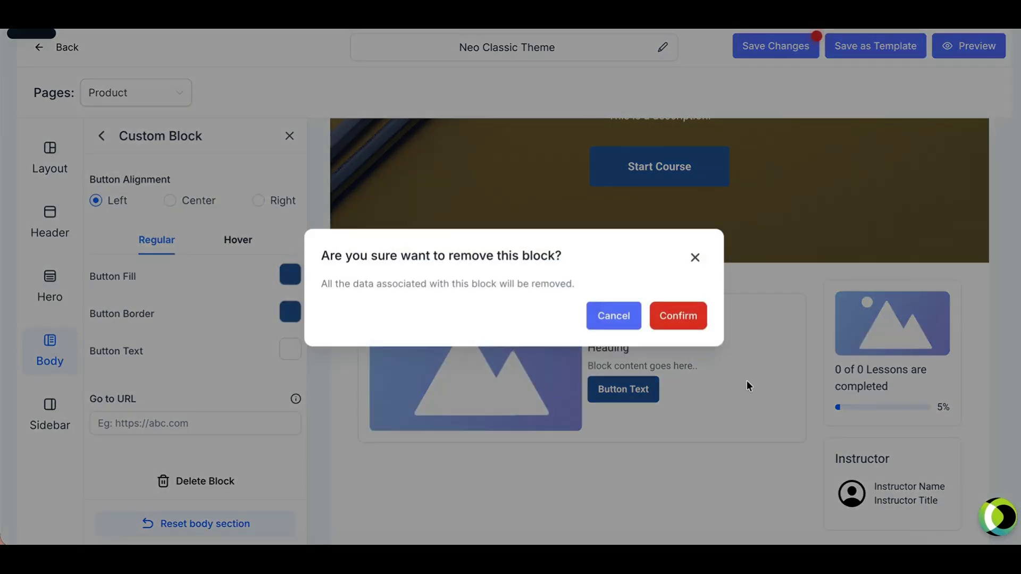
{"action": "left_click", "coordinate": [686, 325]}
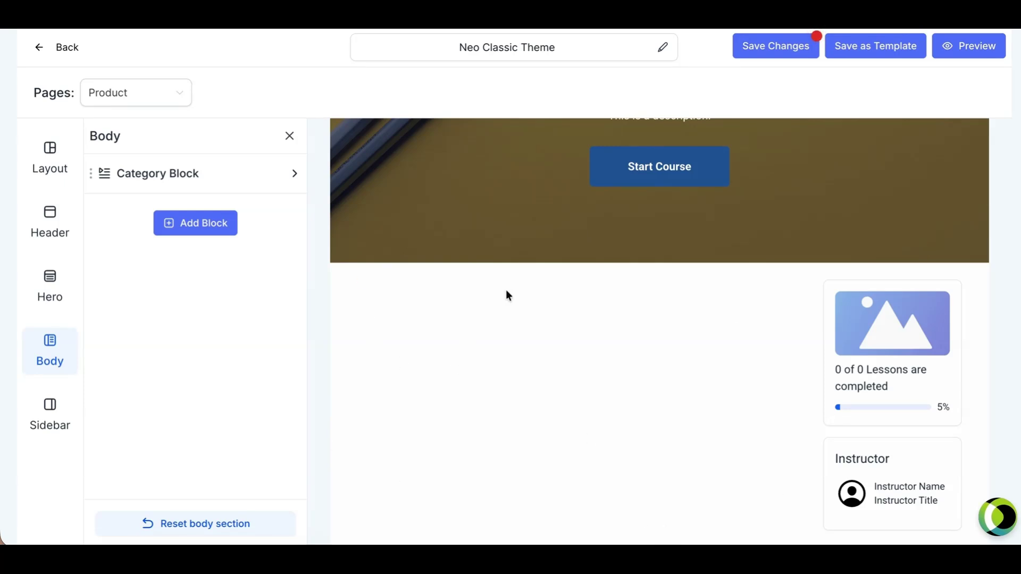
Examine the Category Block's background color and text editor options, and return to the block list
{"action": "left_click", "coordinate": [294, 175]}
{"action": "left_click", "coordinate": [224, 181]}
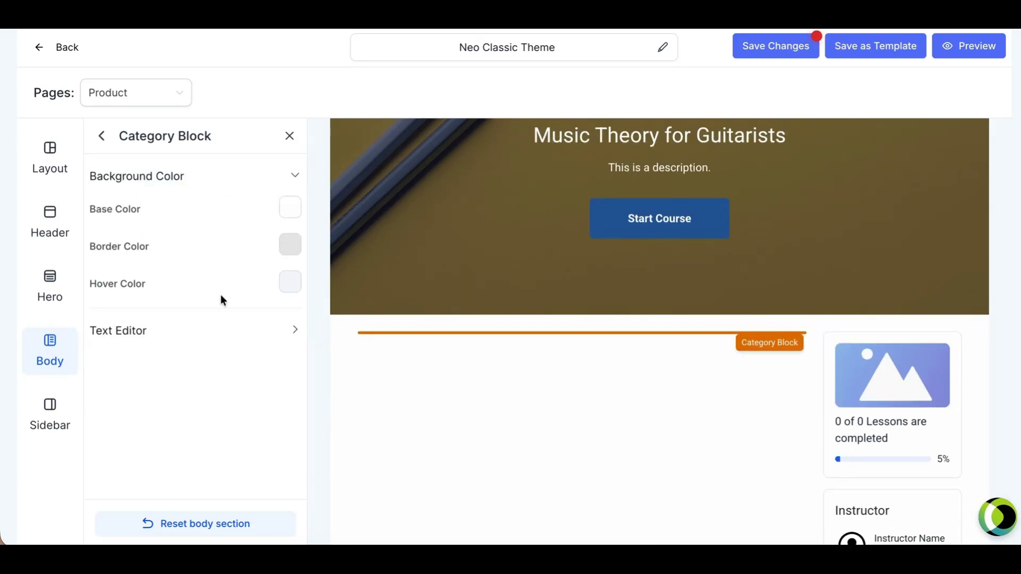
{"action": "left_click", "coordinate": [240, 335]}
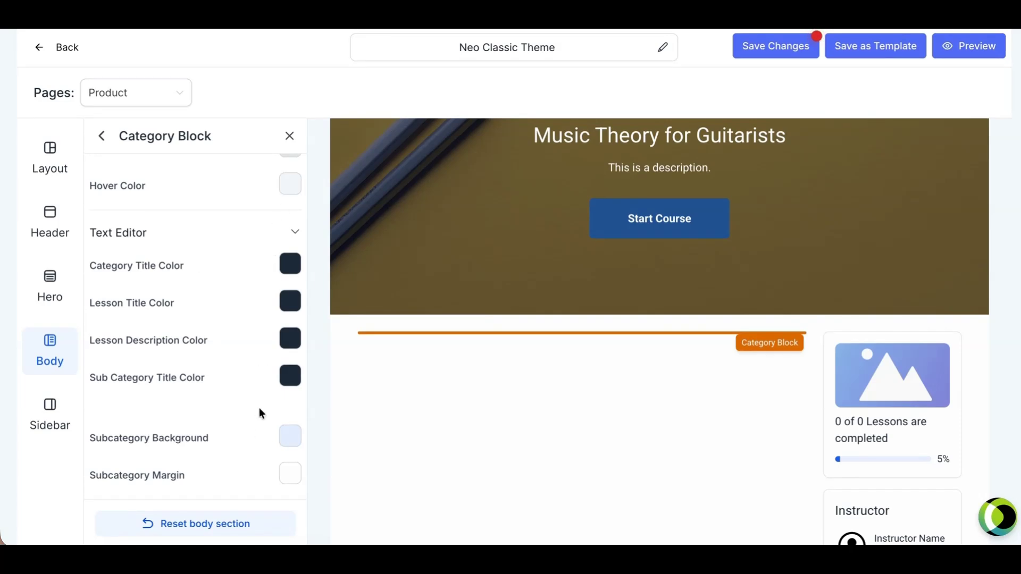
{"action": "scroll", "coordinate": [177, 359], "scroll_direction": "up", "scroll_amount": 3}
{"action": "left_click", "coordinate": [101, 135]}
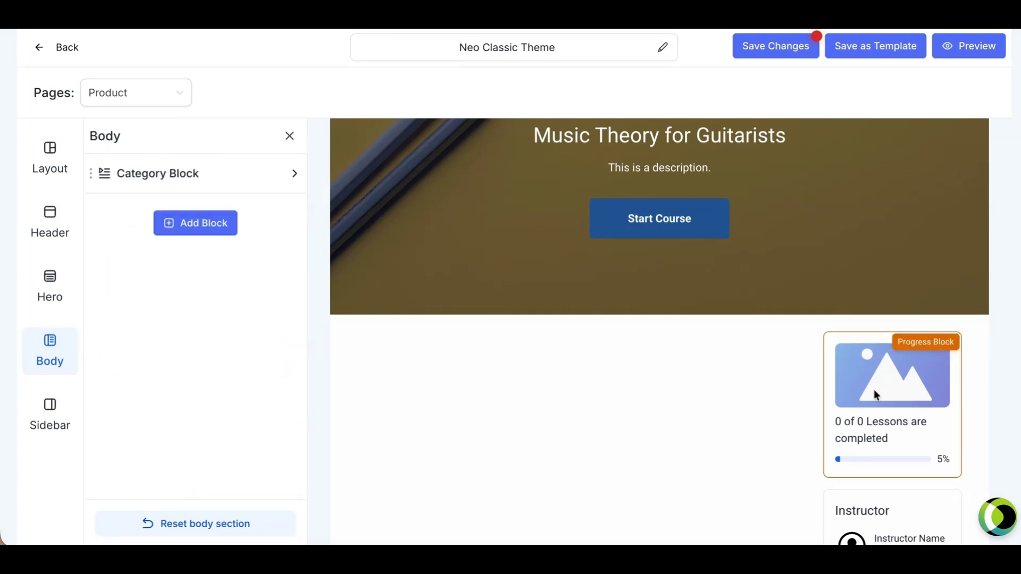
Open the sidebar's Progress block and set the progress bar color to the teal brand color
{"action": "left_click", "coordinate": [874, 393]}
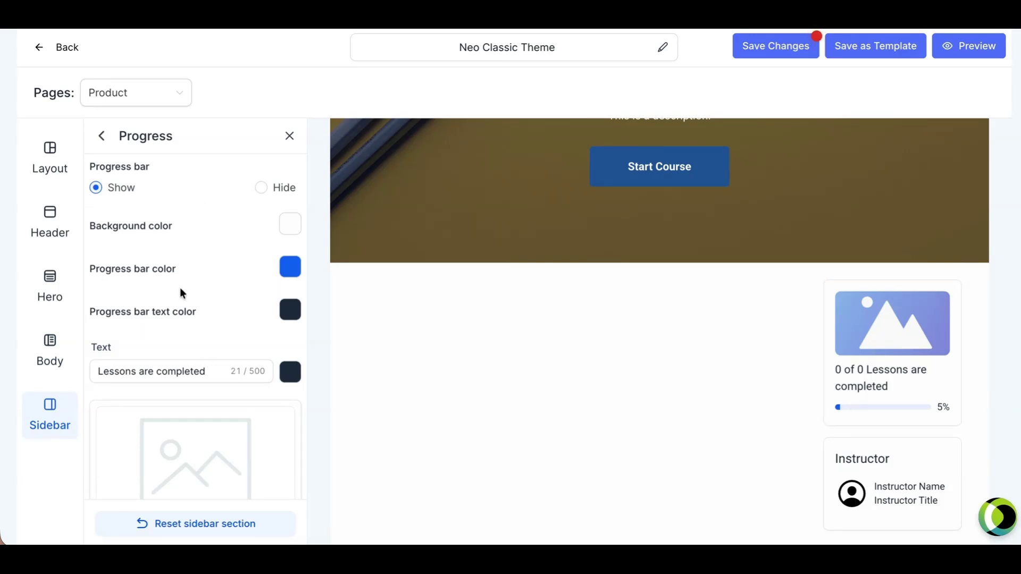
{"action": "scroll", "coordinate": [179, 287], "scroll_direction": "down", "scroll_amount": 3}
{"action": "scroll", "coordinate": [213, 282], "scroll_direction": "up", "scroll_amount": 3}
{"action": "left_click", "coordinate": [291, 268]}
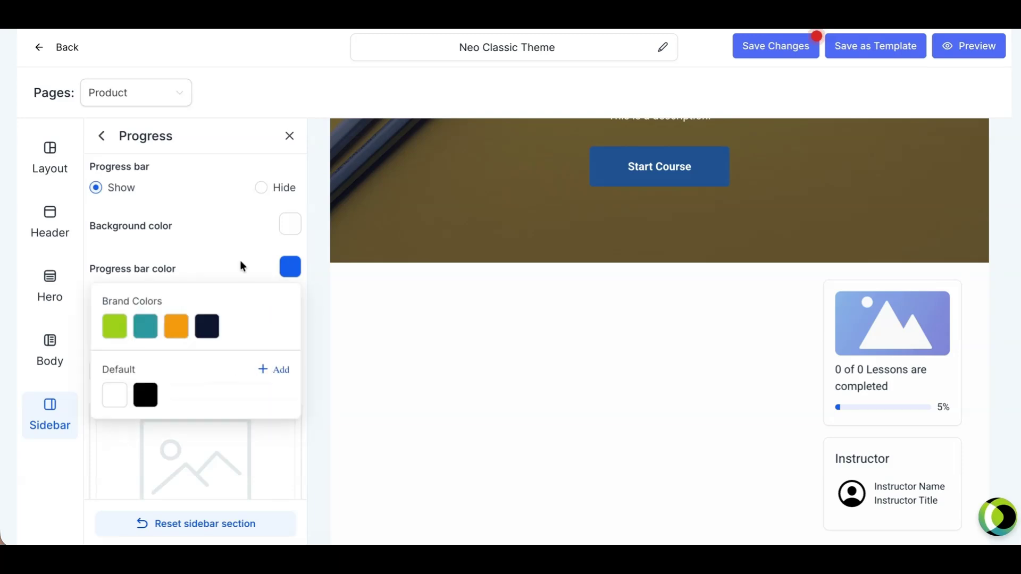
{"action": "left_click", "coordinate": [115, 326]}
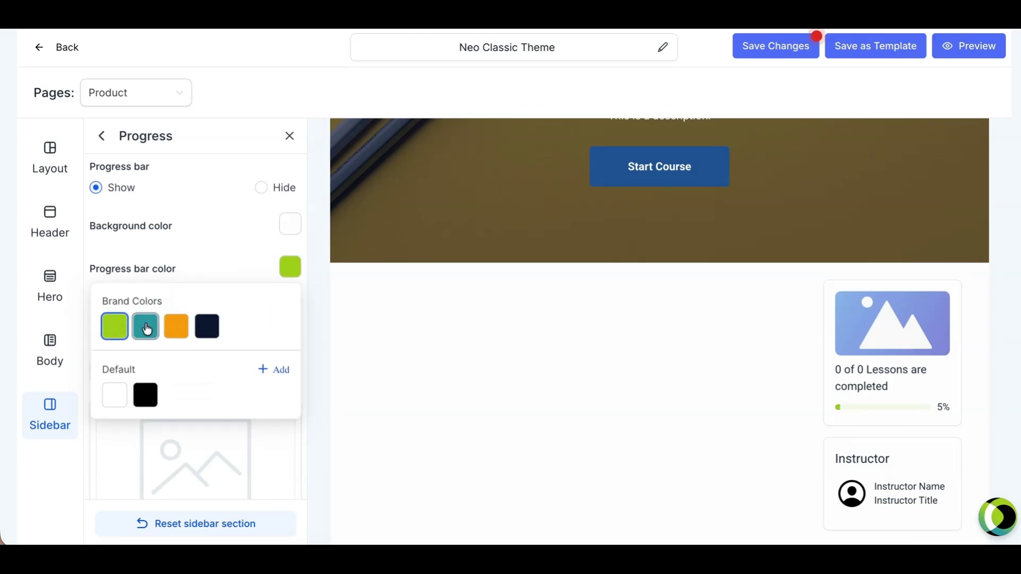
{"action": "left_click", "coordinate": [147, 328]}
{"action": "left_click", "coordinate": [282, 266]}
{"action": "scroll", "coordinate": [257, 211], "scroll_direction": "down", "scroll_amount": 1}
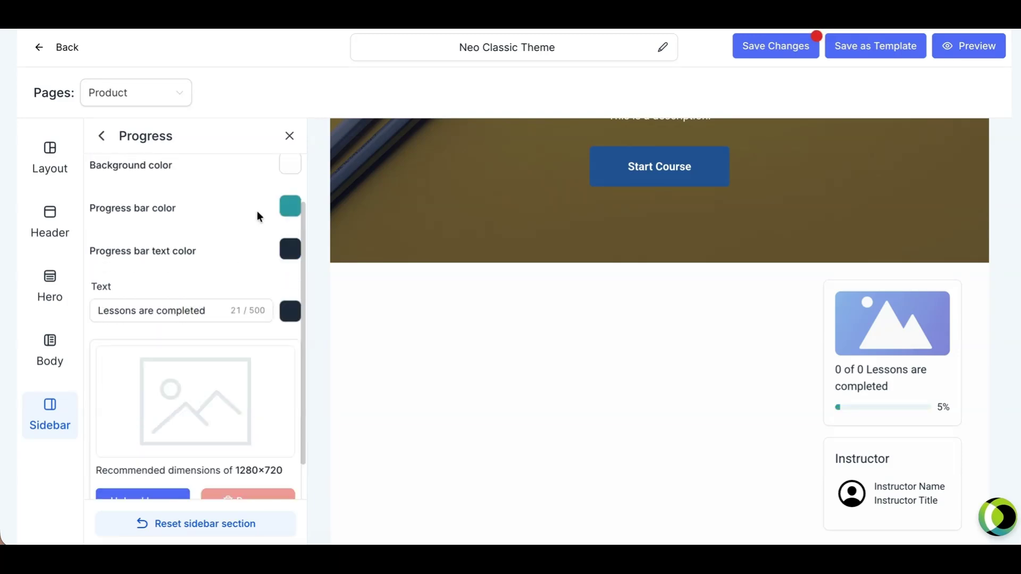
{"action": "scroll", "coordinate": [257, 210], "scroll_direction": "down", "scroll_amount": 1}
Open the sidebar's Instructor block settings, hide the block and show it again
{"action": "left_click", "coordinate": [889, 465]}
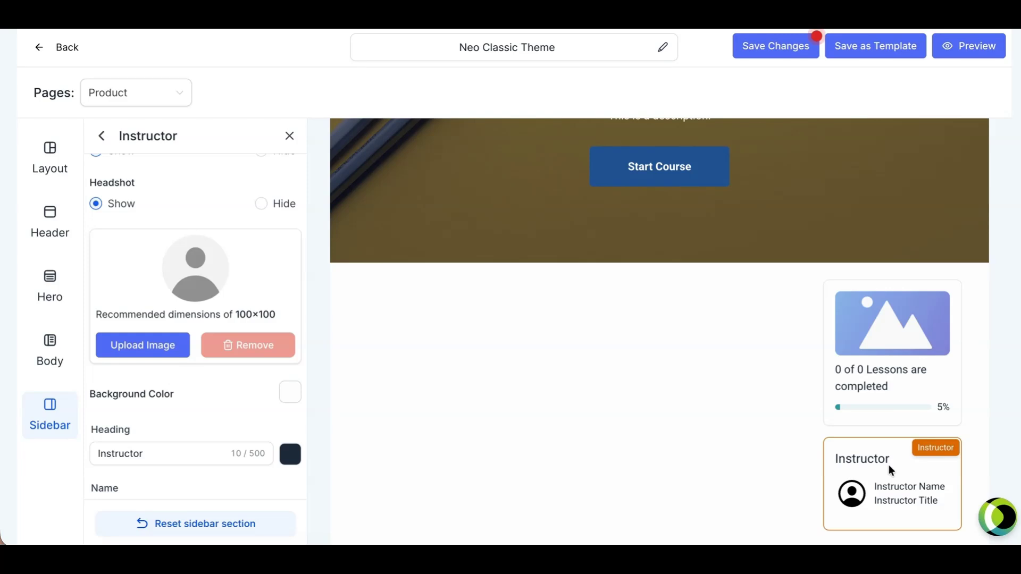
{"action": "scroll", "coordinate": [218, 246], "scroll_direction": "up", "scroll_amount": 2}
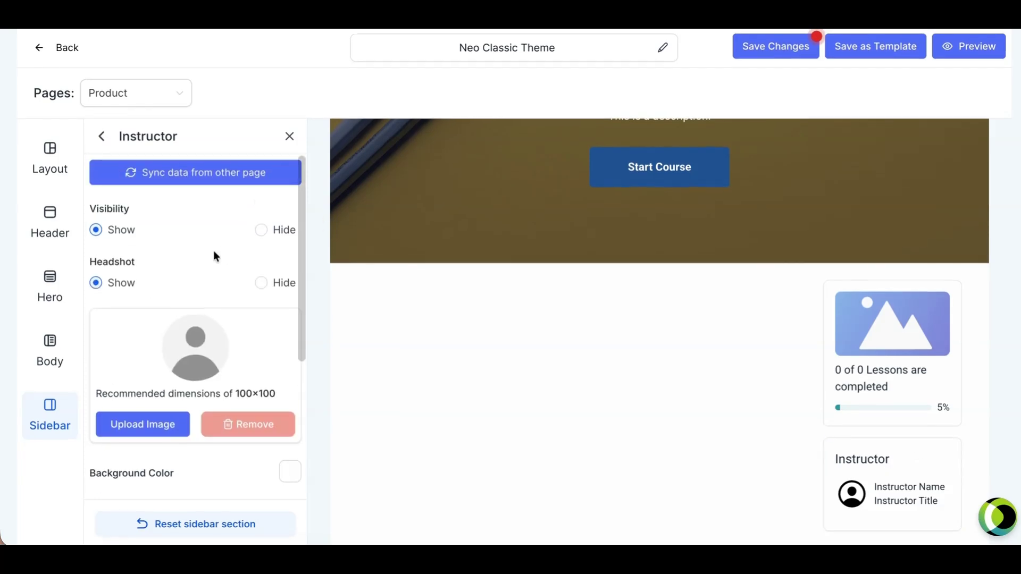
{"action": "scroll", "coordinate": [125, 314], "scroll_direction": "down", "scroll_amount": 1}
{"action": "scroll", "coordinate": [126, 315], "scroll_direction": "up", "scroll_amount": 1}
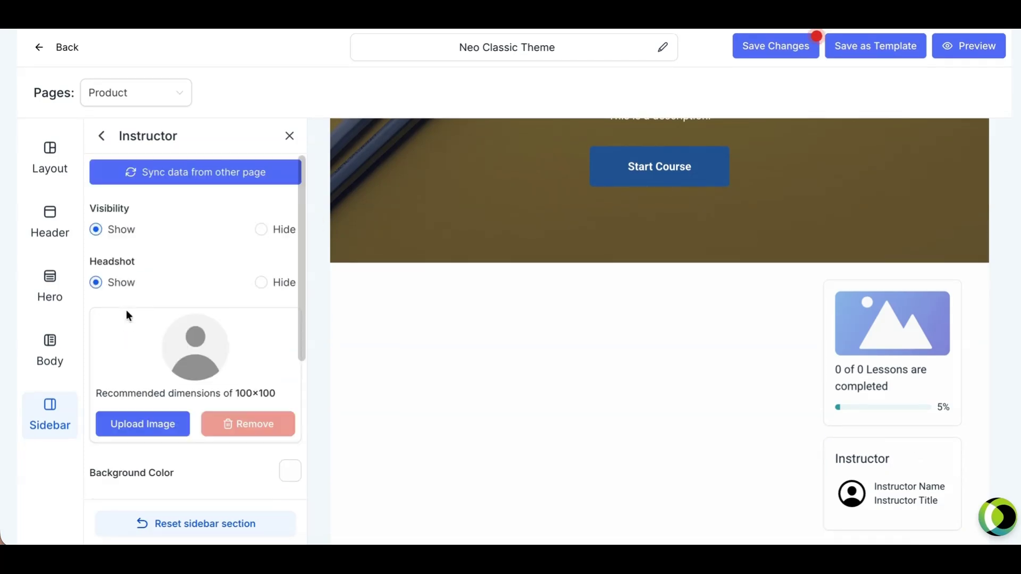
{"action": "left_click", "coordinate": [262, 230]}
{"action": "left_click", "coordinate": [96, 229]}
{"action": "scroll", "coordinate": [237, 355], "scroll_direction": "down", "scroll_amount": 1}
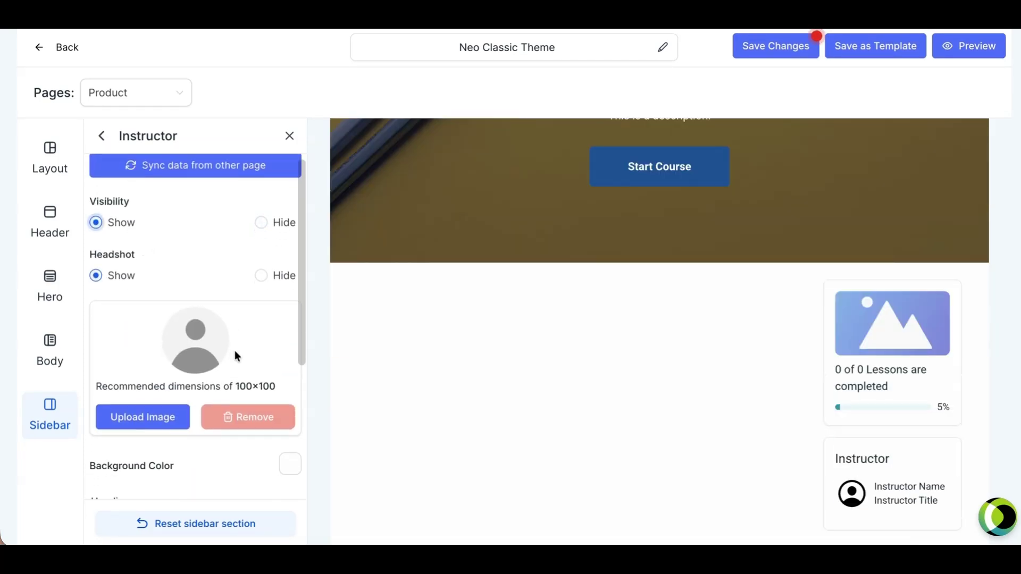
Hide the instructor's headshot and show it again
{"action": "scroll", "coordinate": [234, 350], "scroll_direction": "down", "scroll_amount": 4}
{"action": "scroll", "coordinate": [235, 350], "scroll_direction": "up", "scroll_amount": 3}
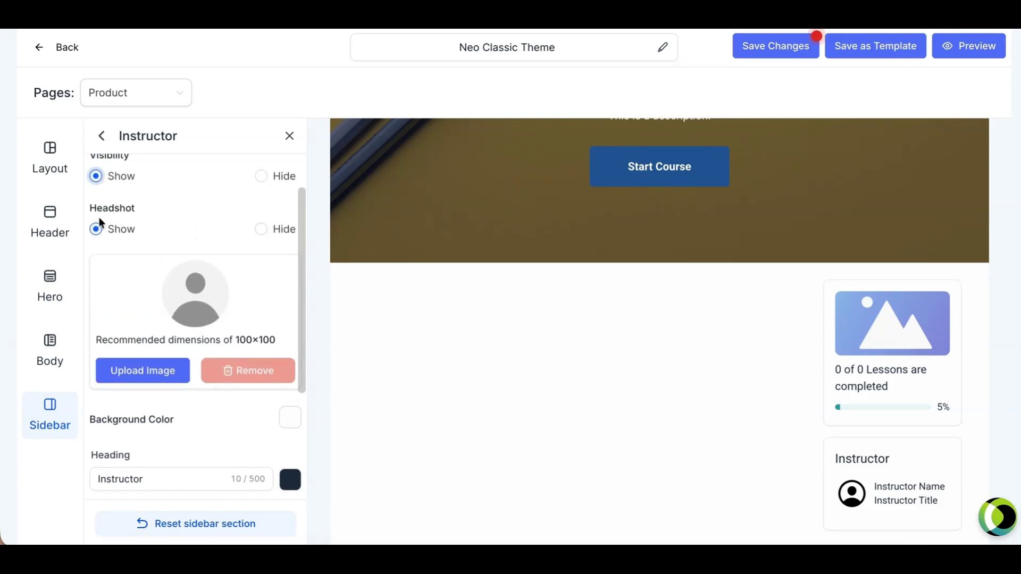
{"action": "left_click", "coordinate": [261, 229]}
{"action": "left_click", "coordinate": [120, 232]}
Review the Instructor block's heading, name, title and bio fields
{"action": "scroll", "coordinate": [261, 351], "scroll_direction": "down", "scroll_amount": 3}
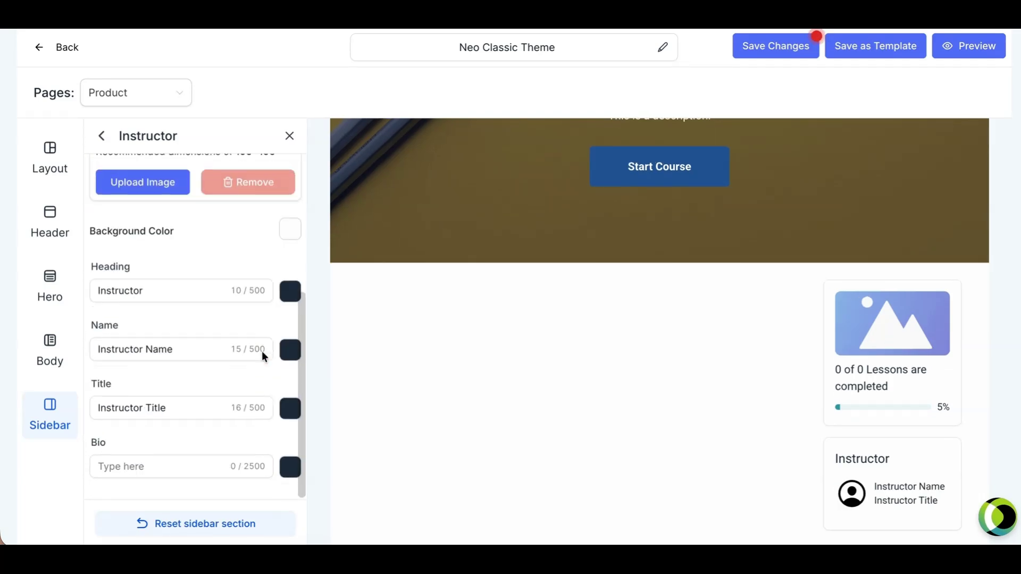
{"action": "scroll", "coordinate": [261, 351], "scroll_direction": "up", "scroll_amount": 1}
{"action": "left_click", "coordinate": [152, 310]}
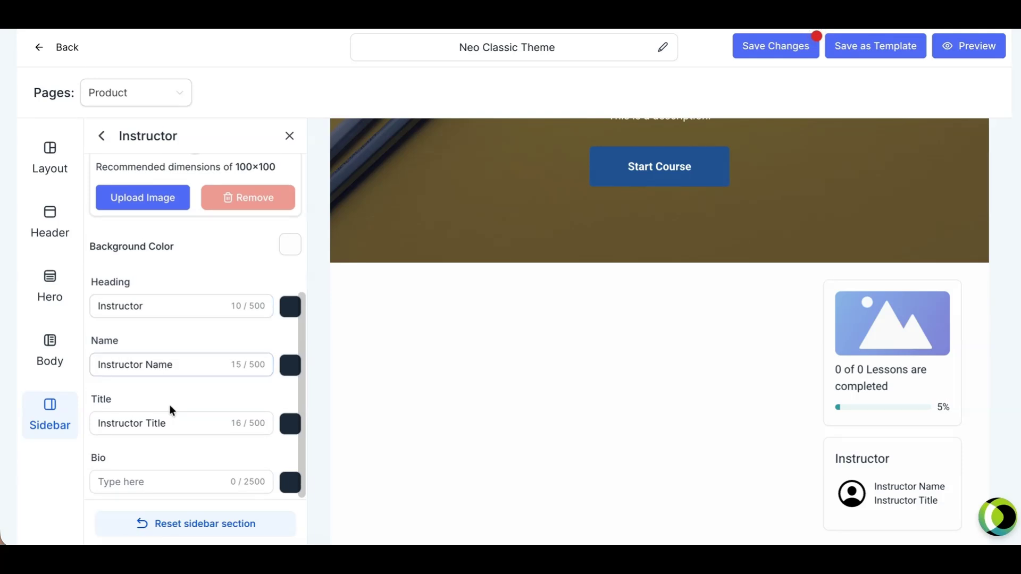
Set the Instructor block's heading color to the teal brand color named Blue
{"action": "left_click", "coordinate": [257, 431]}
{"action": "left_click", "coordinate": [291, 306]}
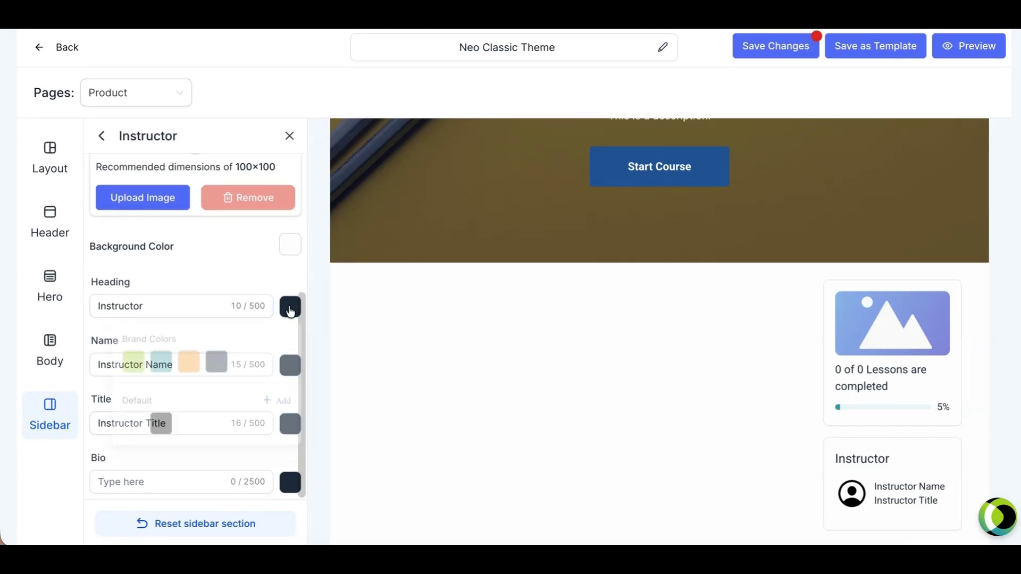
{"action": "left_click", "coordinate": [145, 366]}
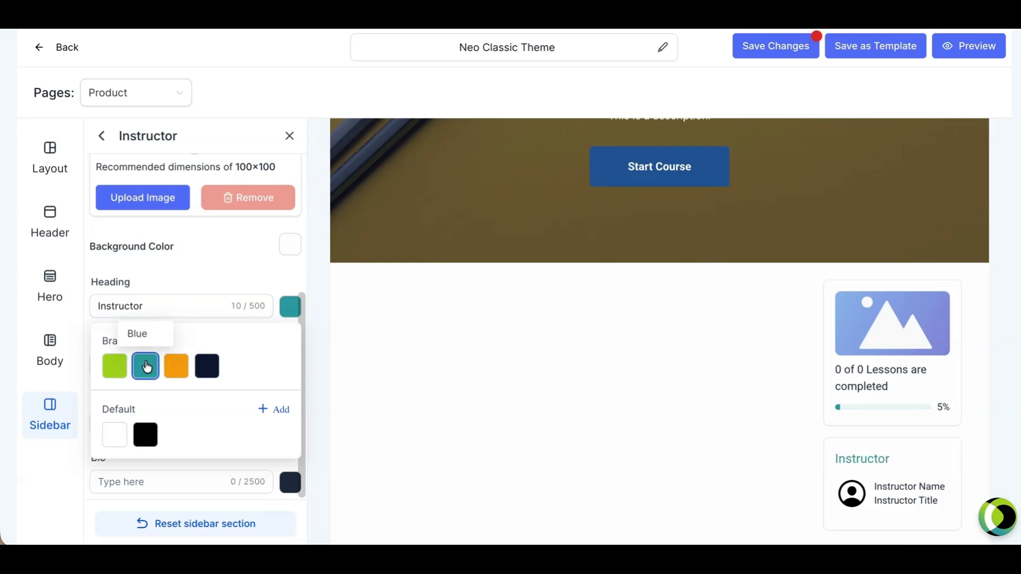
{"action": "left_click", "coordinate": [258, 272]}
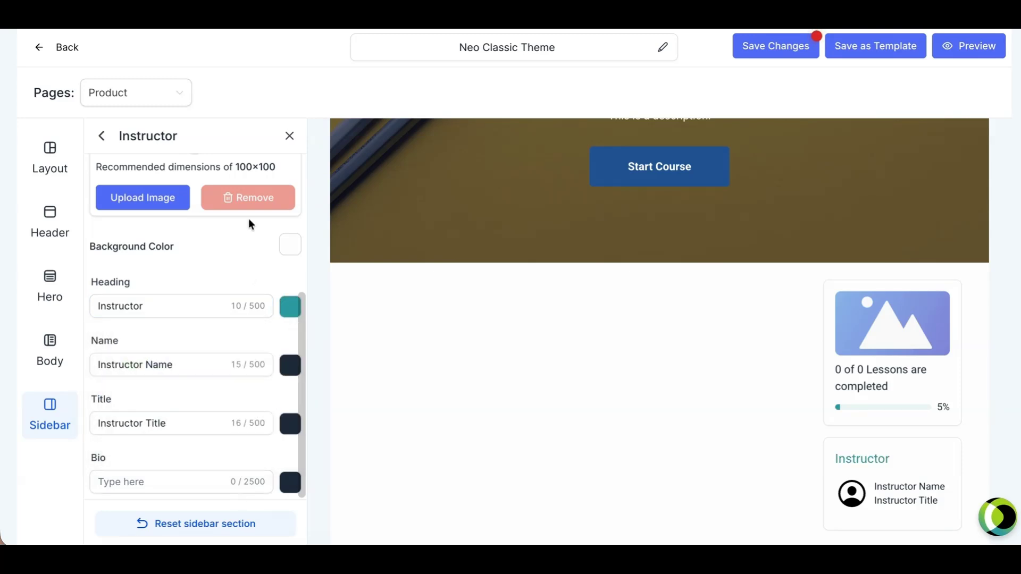
Close the Instructor block settings and save the changes to the Neo Classic Theme
{"action": "scroll", "coordinate": [251, 224], "scroll_direction": "up", "scroll_amount": 5}
{"action": "left_click", "coordinate": [289, 136]}
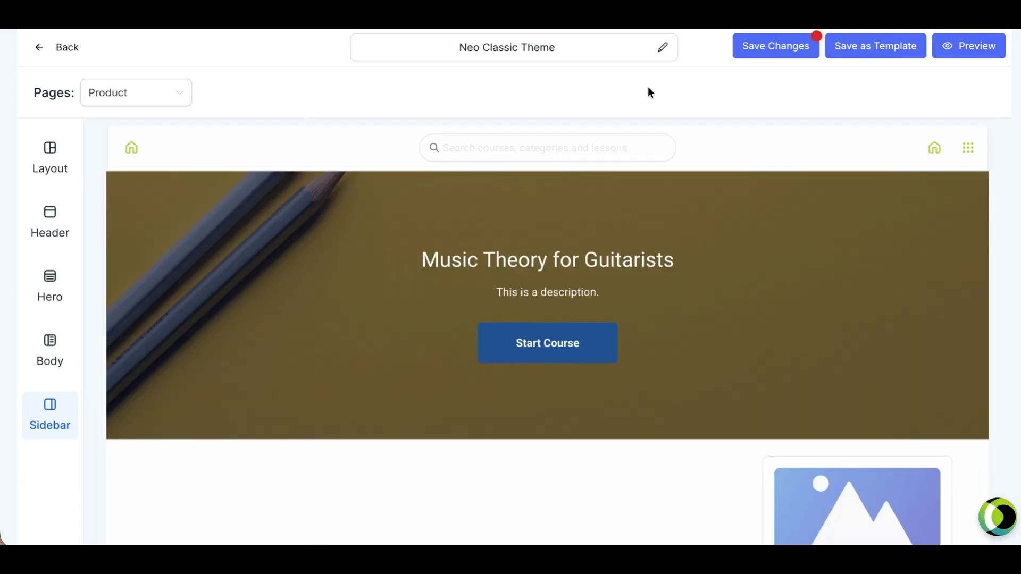
{"action": "left_click", "coordinate": [772, 47]}
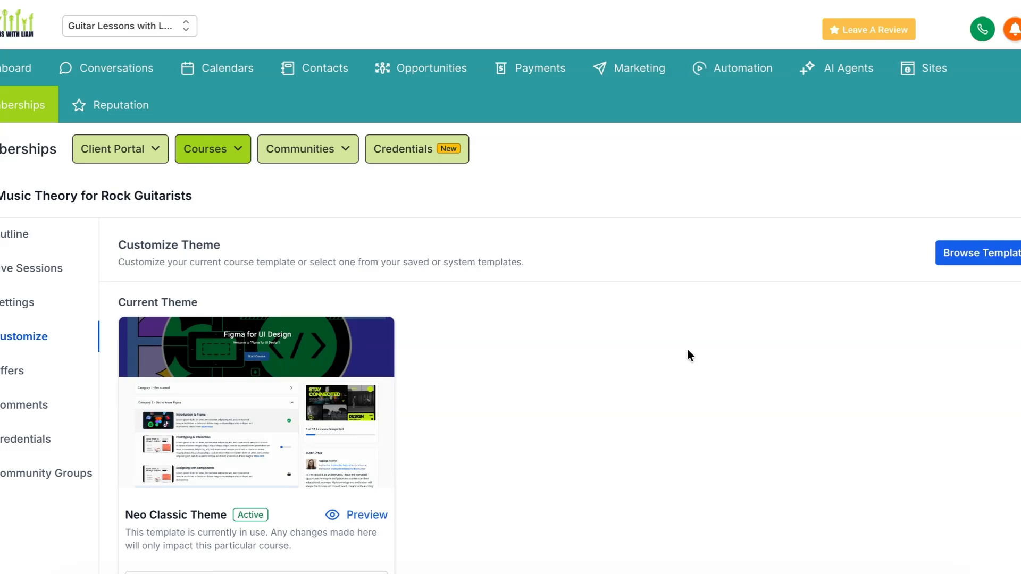
Browse the system templates to compare the Neo Classic, Classic, New York and Neue themes
{"action": "left_click", "coordinate": [957, 259]}
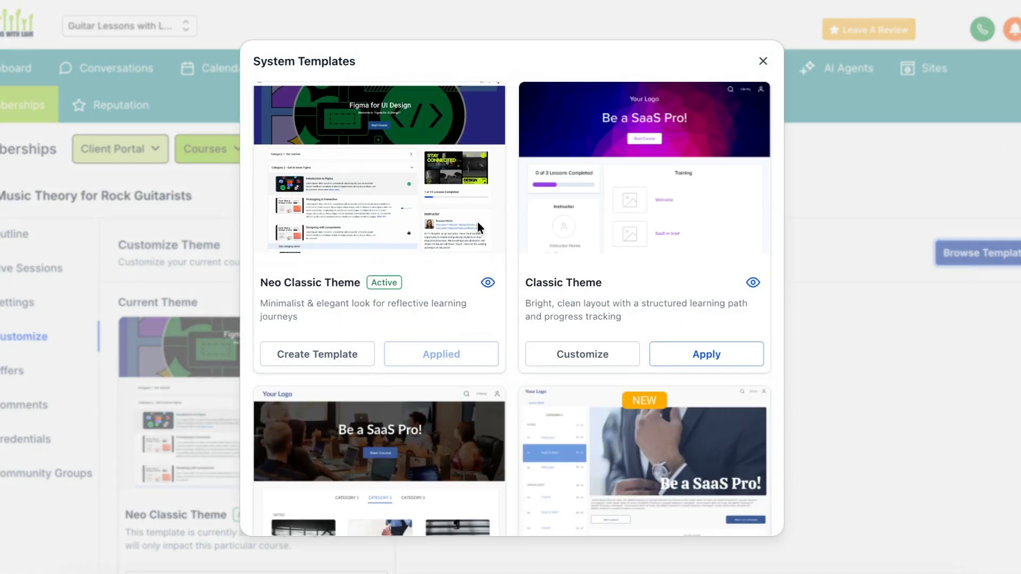
{"action": "scroll", "coordinate": [508, 295], "scroll_direction": "down", "scroll_amount": 3}
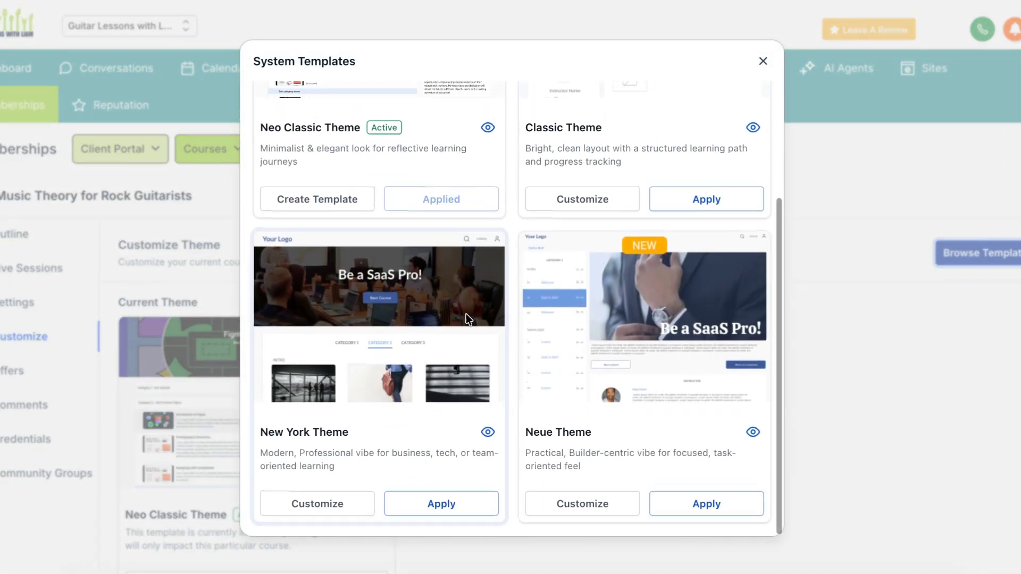
{"action": "scroll", "coordinate": [637, 164], "scroll_direction": "up", "scroll_amount": 3}
{"action": "scroll", "coordinate": [578, 247], "scroll_direction": "down", "scroll_amount": 3}
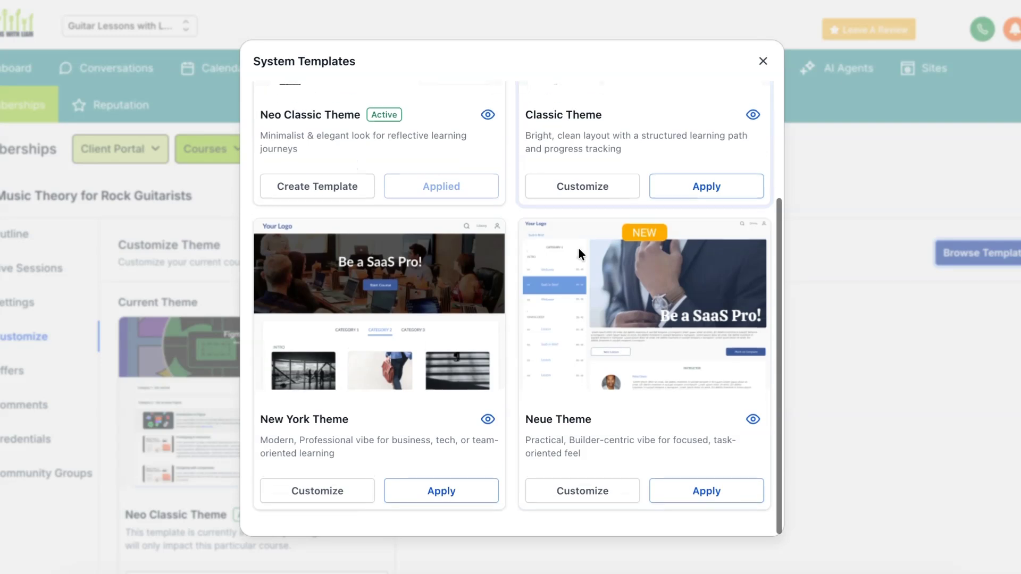
{"action": "scroll", "coordinate": [577, 244], "scroll_direction": "up", "scroll_amount": 3}
{"action": "scroll", "coordinate": [578, 243], "scroll_direction": "down", "scroll_amount": 1}
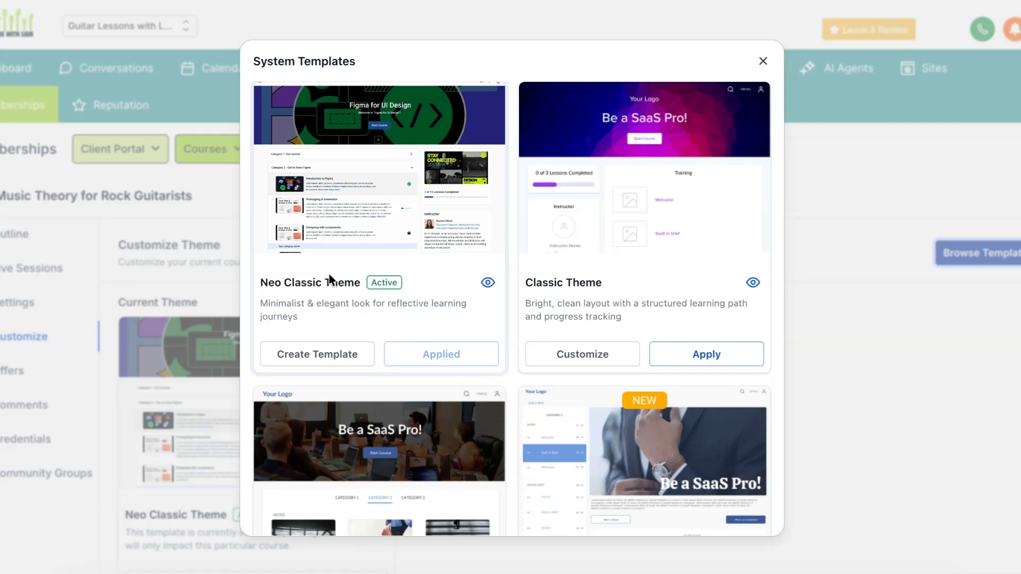
{"action": "scroll", "coordinate": [609, 186], "scroll_direction": "down", "scroll_amount": 3}
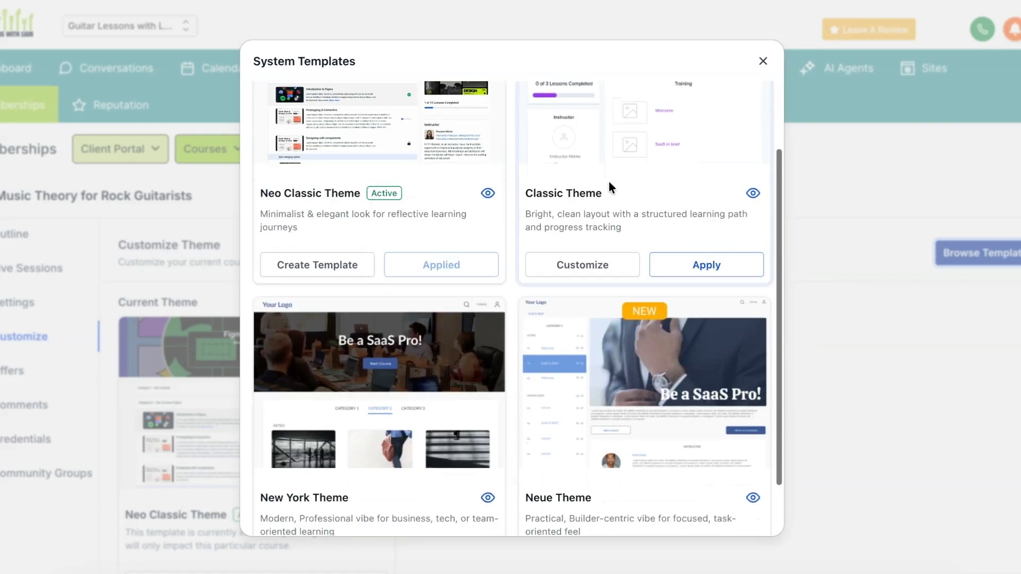
{"action": "scroll", "coordinate": [624, 181], "scroll_direction": "down", "scroll_amount": 2}
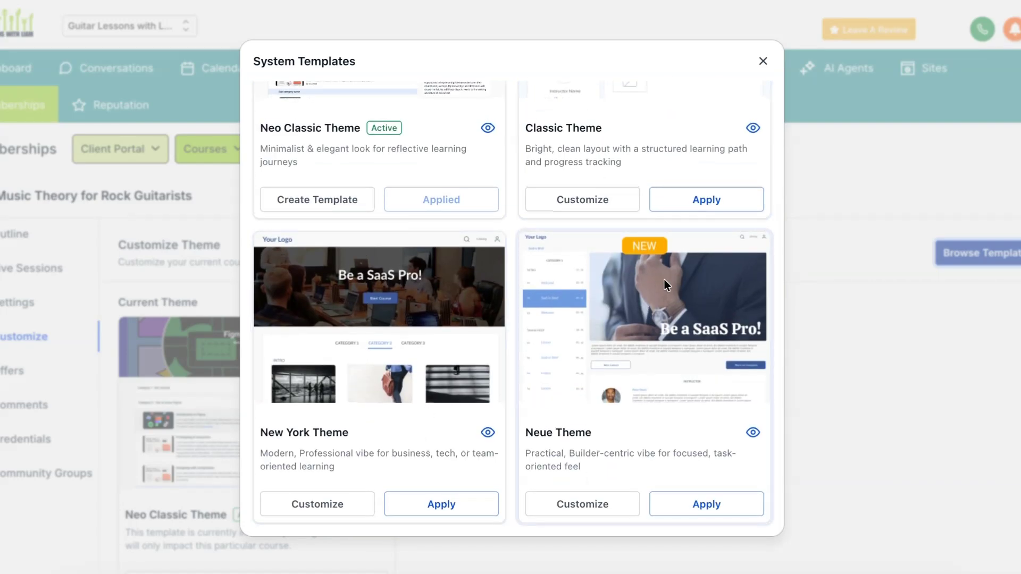
{"action": "scroll", "coordinate": [665, 280], "scroll_direction": "up", "scroll_amount": 2}
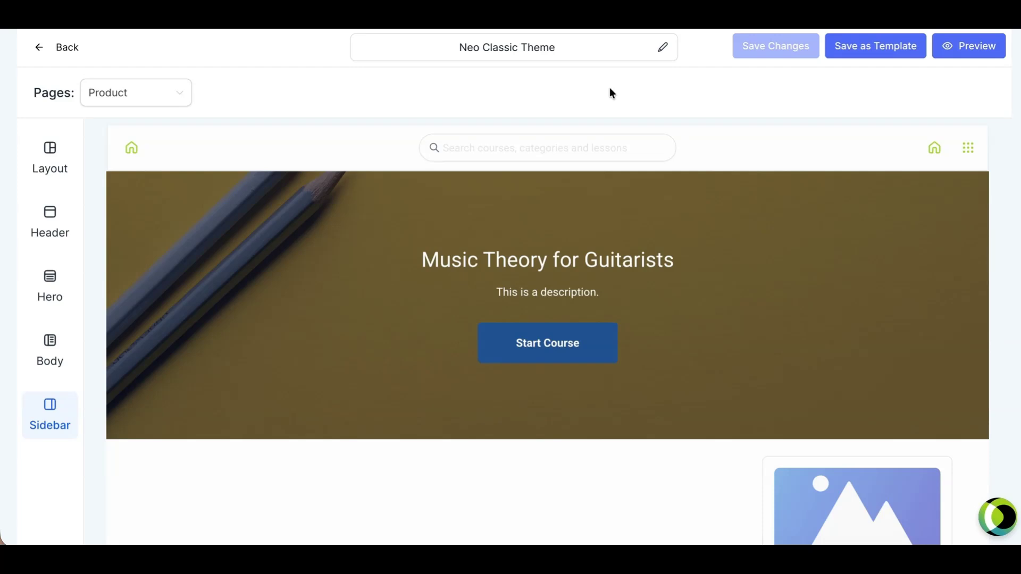